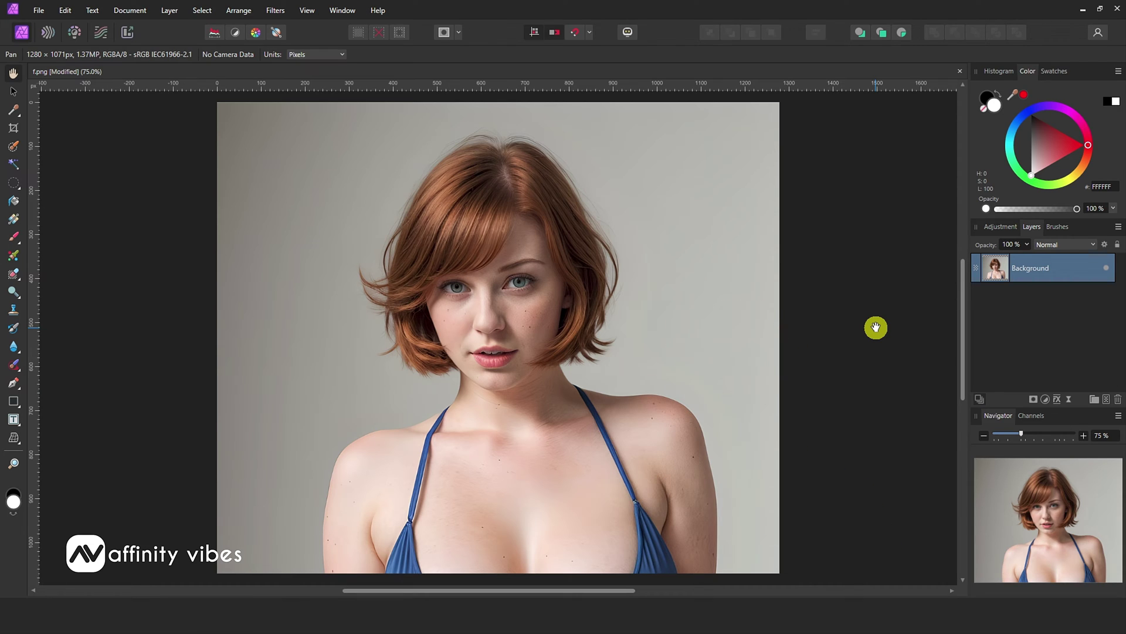
# Step: Place woman-8184636_1280.png at about 10% scale on the chest, just inside the blue strap nearer the image's right, and tilt it slightly counter-clockwise
pyautogui.hotkey('ctrl', '+')
pyautogui.hotkey('ctrl', '+')
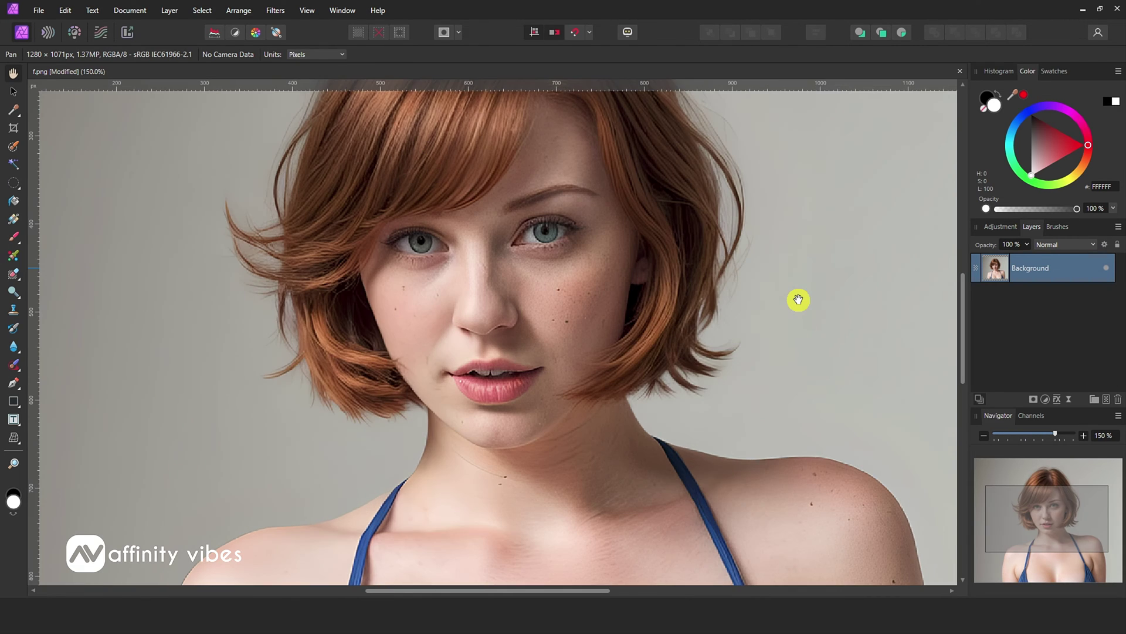
pyautogui.moveTo(967, 318); pyautogui.dragTo(962, 357)
pyautogui.moveTo(517, 591); pyautogui.dragTo(591, 591)
pyautogui.scroll(-2, 799, 466)
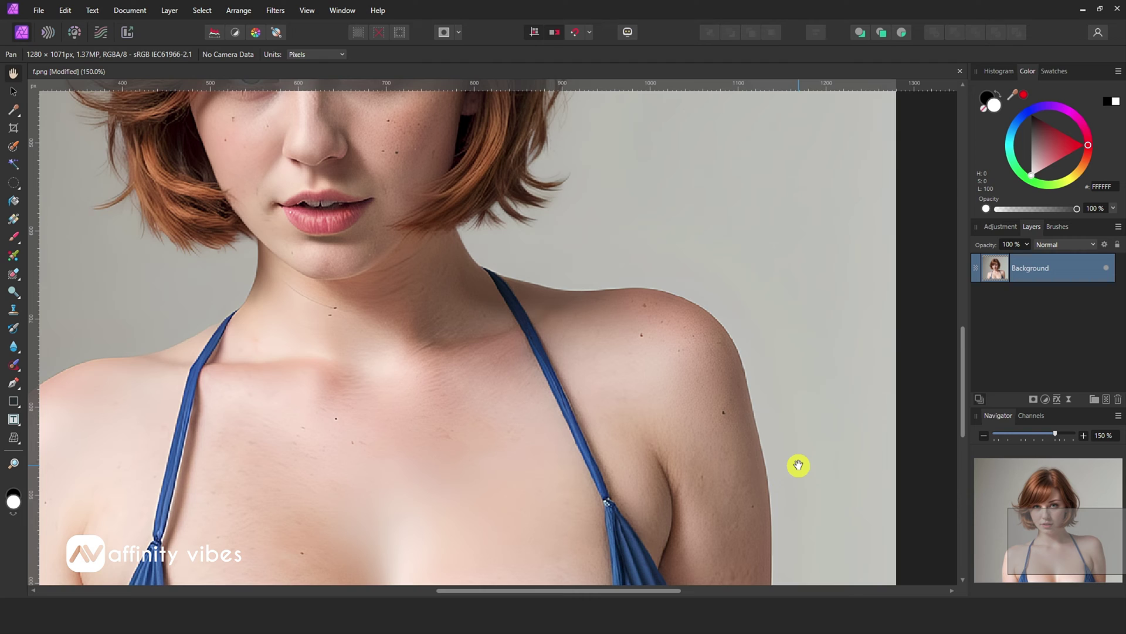
pyautogui.scroll(-1, 798, 465)
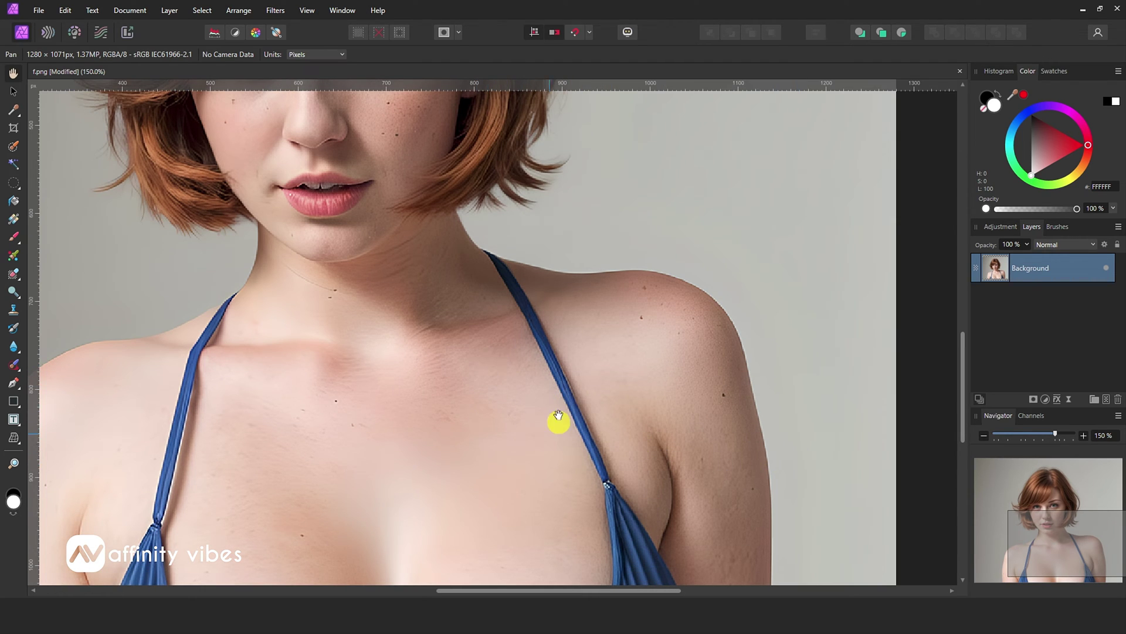
pyautogui.click(39, 10)
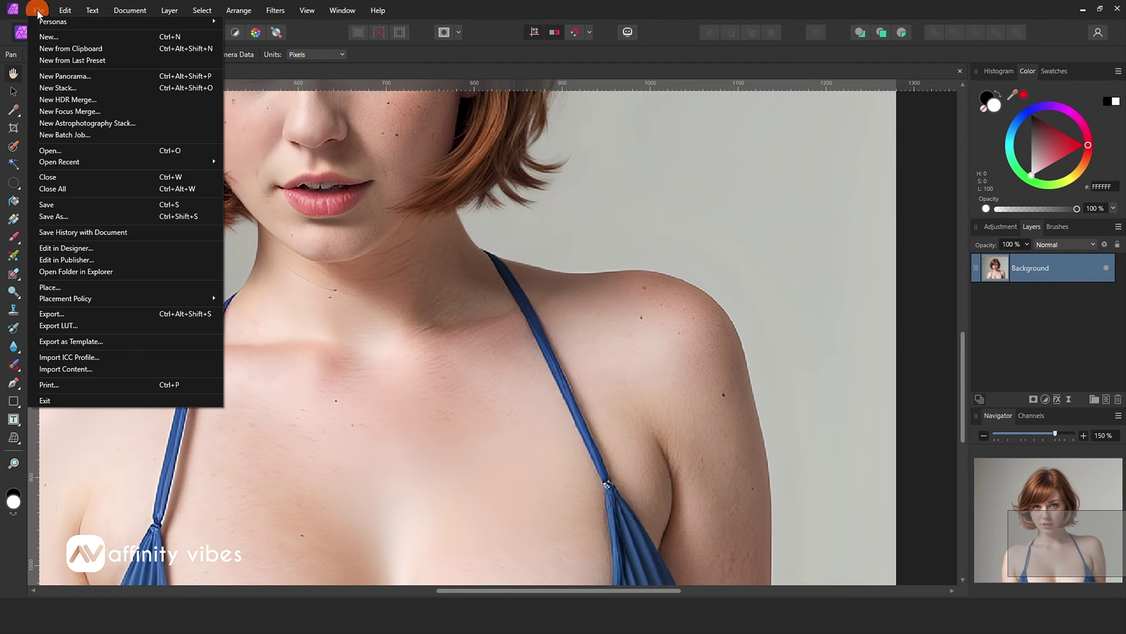
pyautogui.click(95, 287)
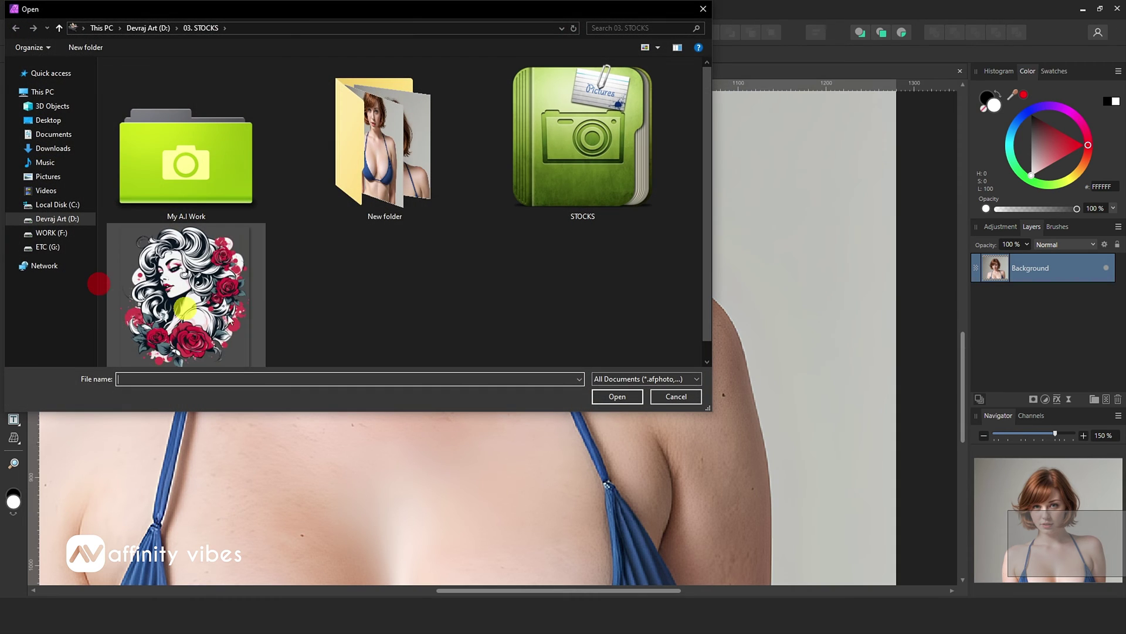
pyautogui.doubleClick(200, 315)
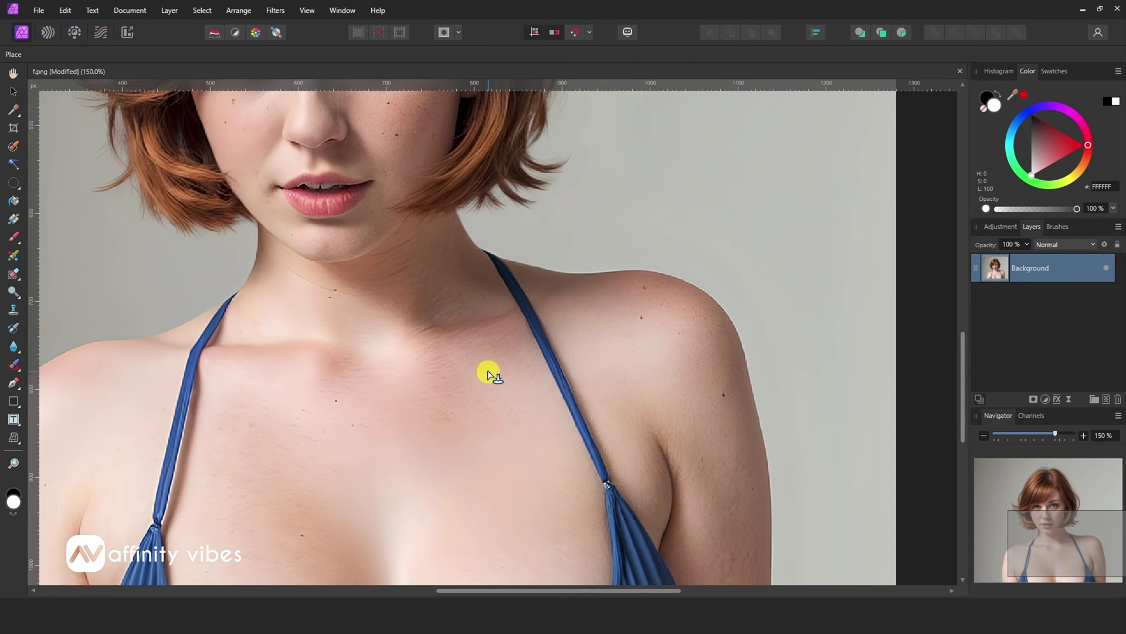
pyautogui.moveTo(456, 361); pyautogui.dragTo(572, 463)
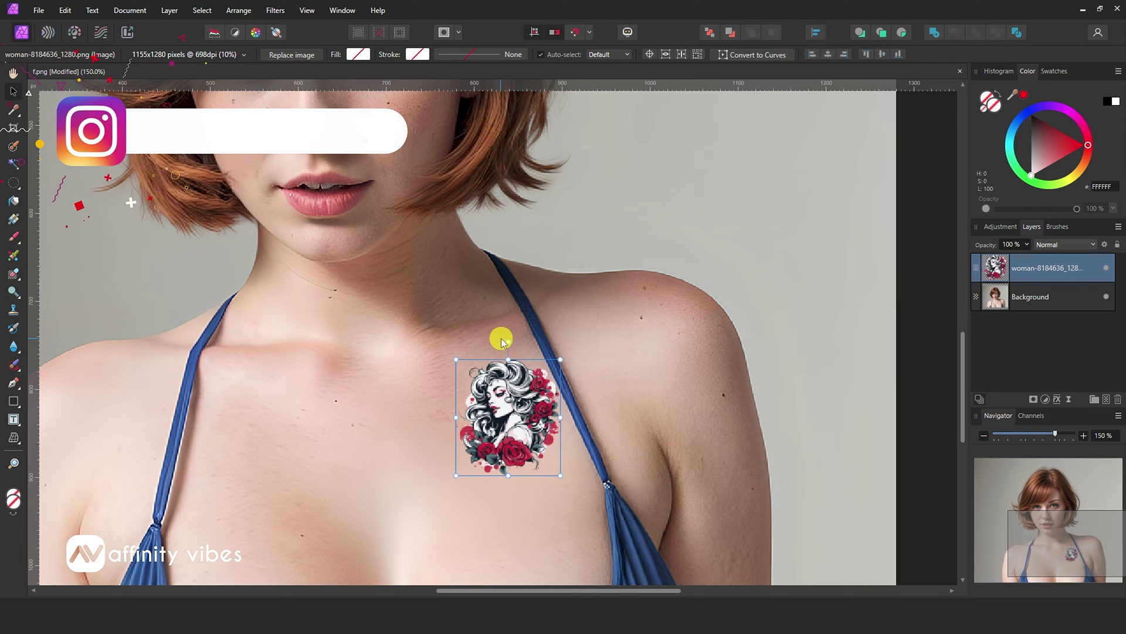
pyautogui.moveTo(506, 339); pyautogui.dragTo(490, 329)
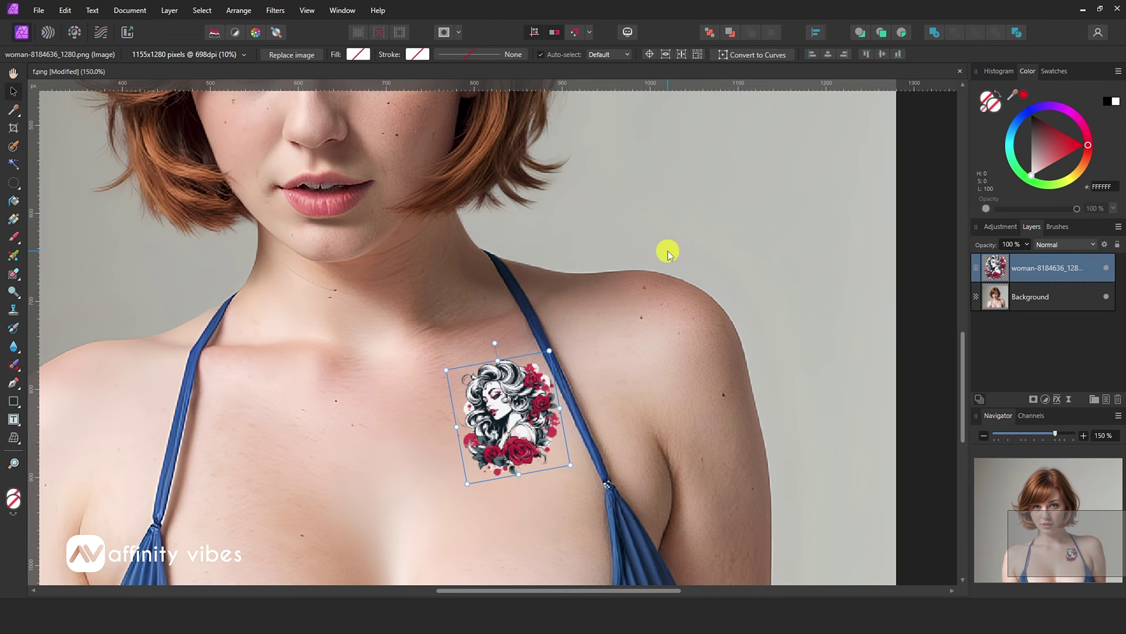
# Step: Start a mesh warp on the woman-8184636_1280 tattoo layer and shift its four corner nodes inward or outward to follow the chest's slope
pyautogui.hotkey('ctrl', '+')
pyautogui.hotkey('ctrl', '+')
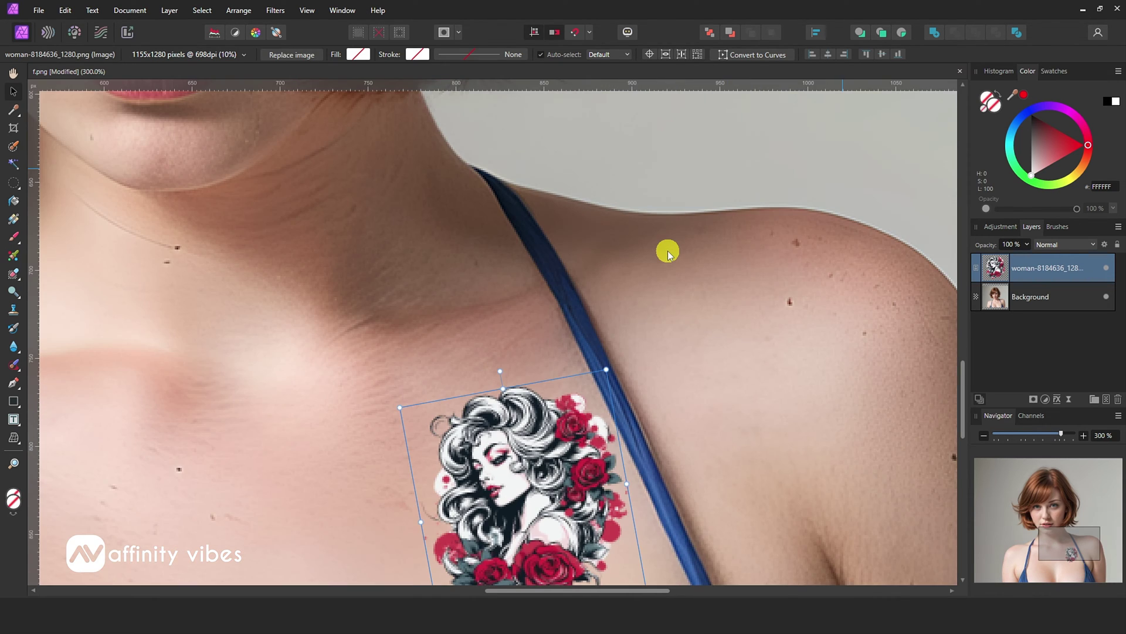
pyautogui.moveTo(963, 367); pyautogui.dragTo(963, 401)
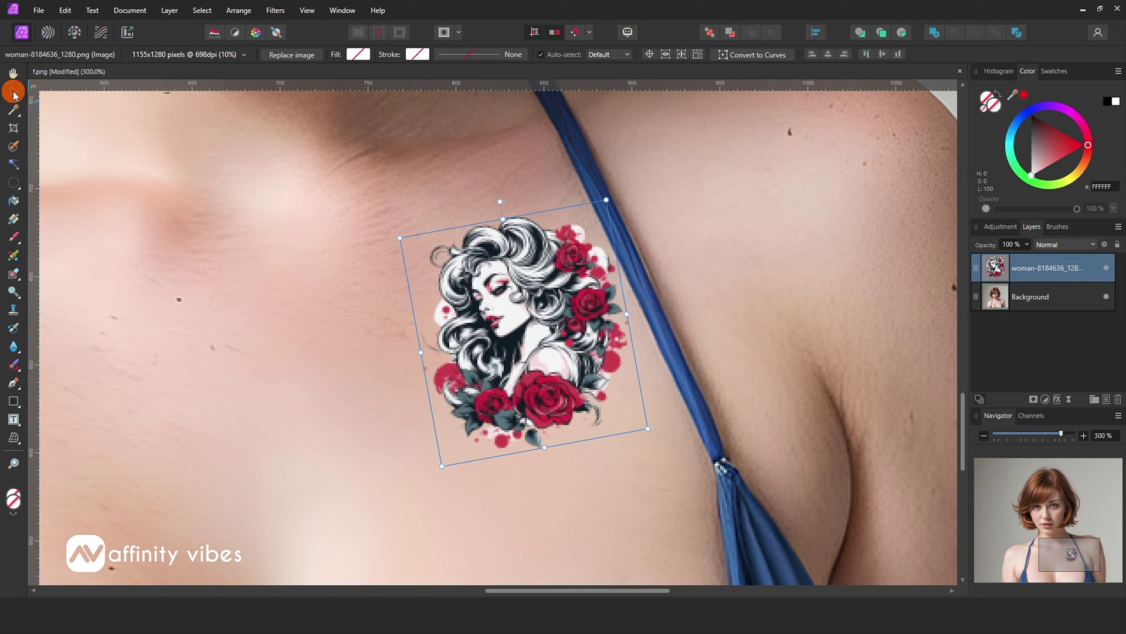
pyautogui.click(1028, 298)
pyautogui.click(1027, 268)
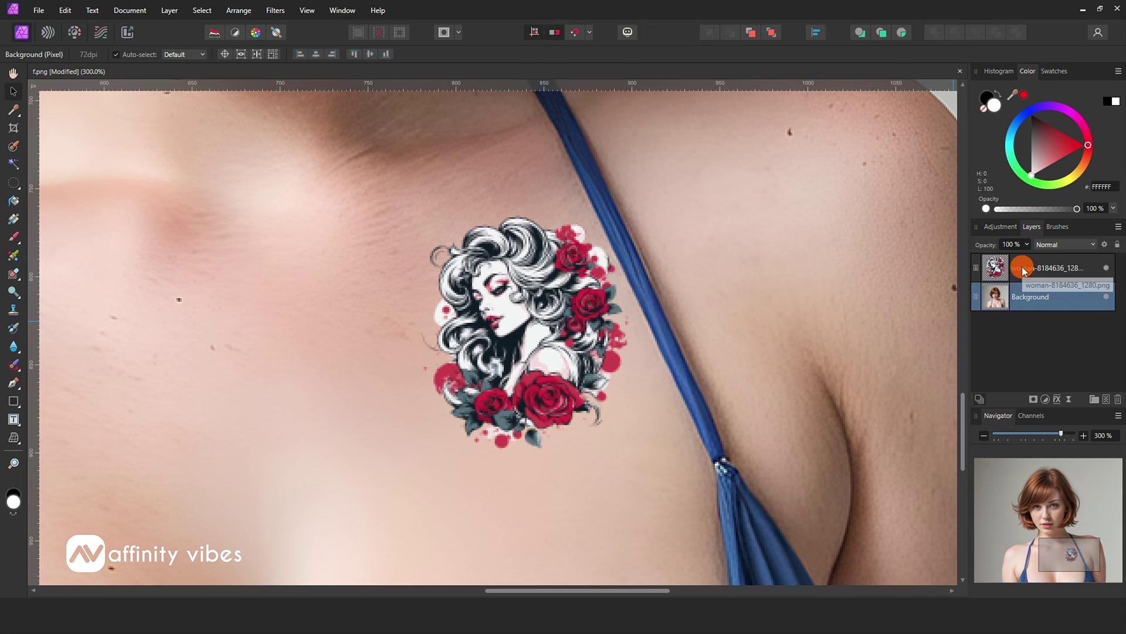
pyautogui.click(16, 445)
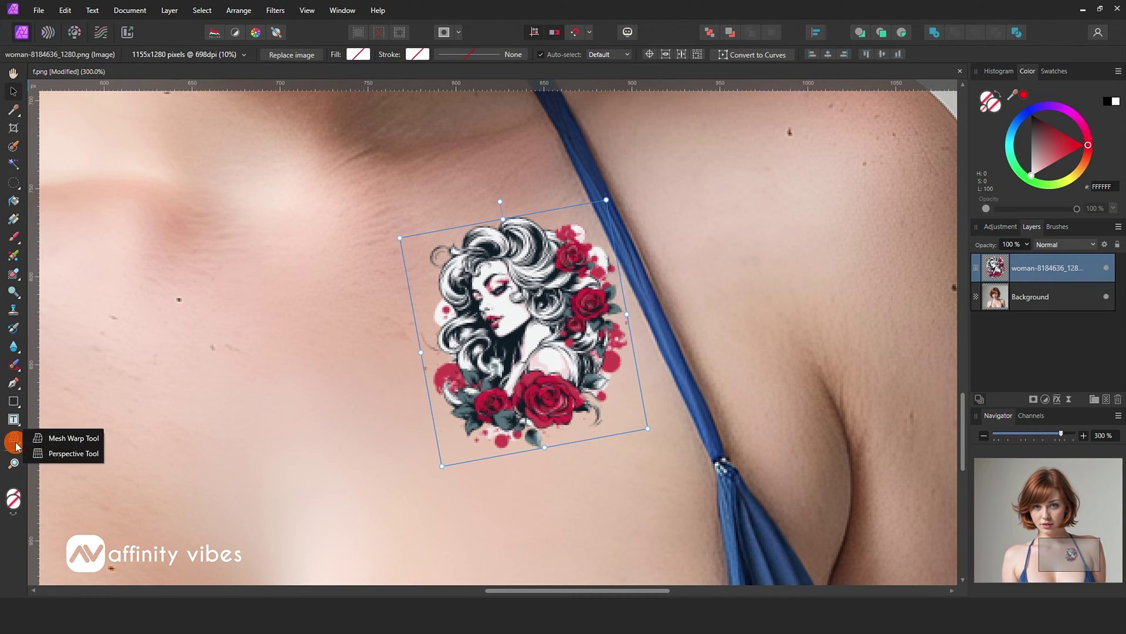
pyautogui.click(90, 441)
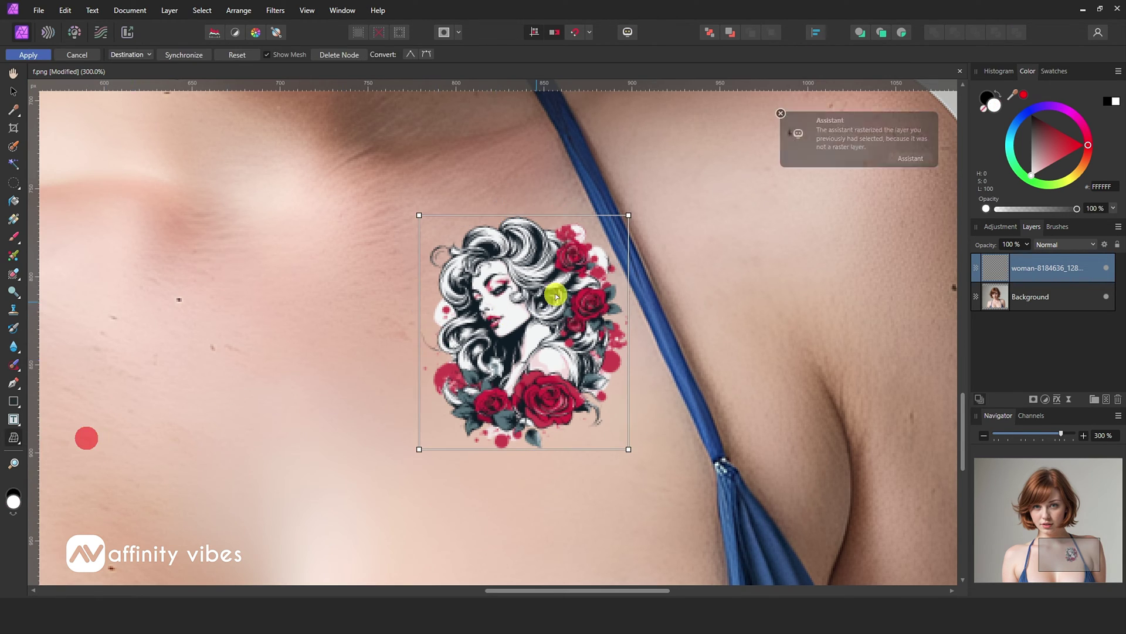
pyautogui.moveTo(420, 216); pyautogui.dragTo(403, 225)
pyautogui.moveTo(630, 449); pyautogui.dragTo(623, 436)
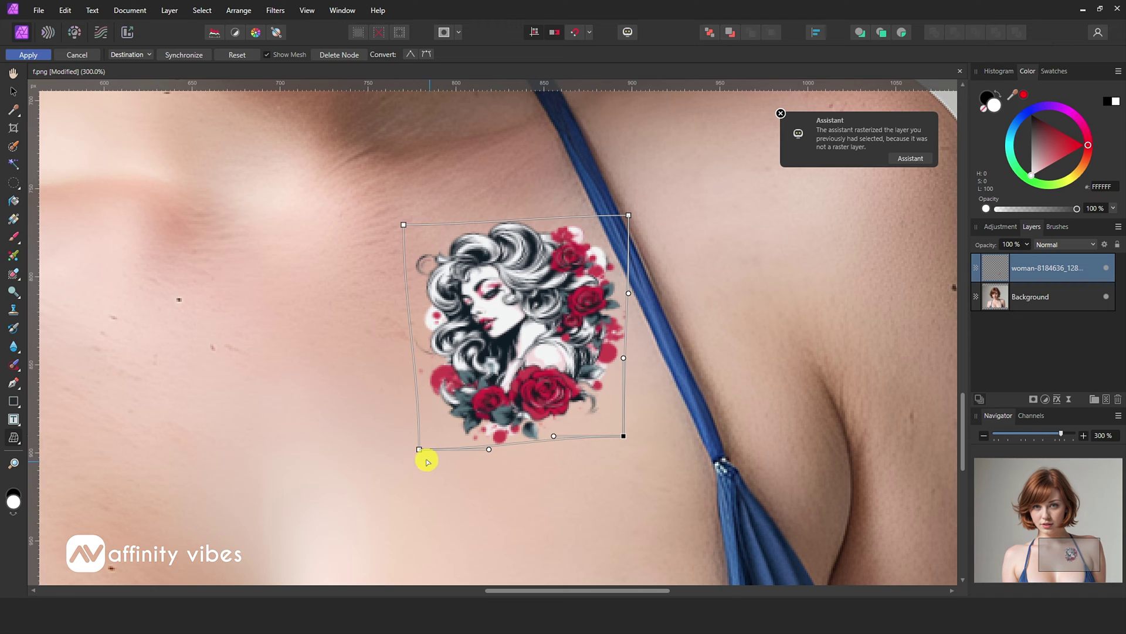
pyautogui.moveTo(422, 451); pyautogui.dragTo(440, 455)
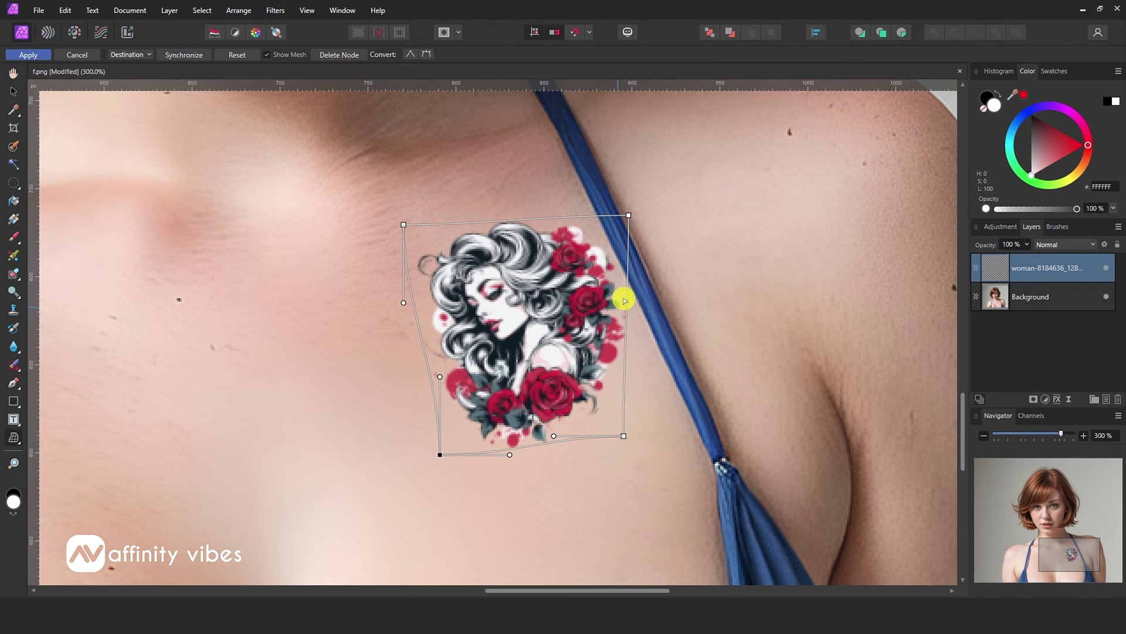
pyautogui.moveTo(628, 218); pyautogui.dragTo(608, 223)
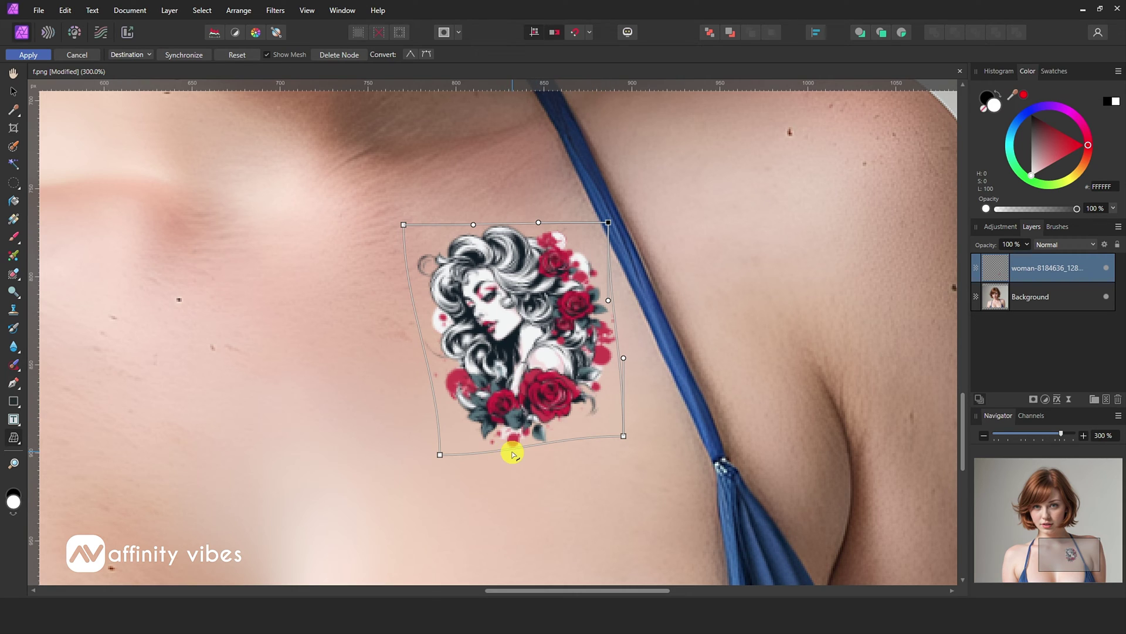
# Step: Curve the tattoo mesh's upper and lower edges, readjust its two lower corners to match the body contour, and apply the warp
pyautogui.moveTo(516, 450); pyautogui.dragTo(505, 443)
pyautogui.click(441, 456)
pyautogui.moveTo(440, 456); pyautogui.dragTo(451, 453)
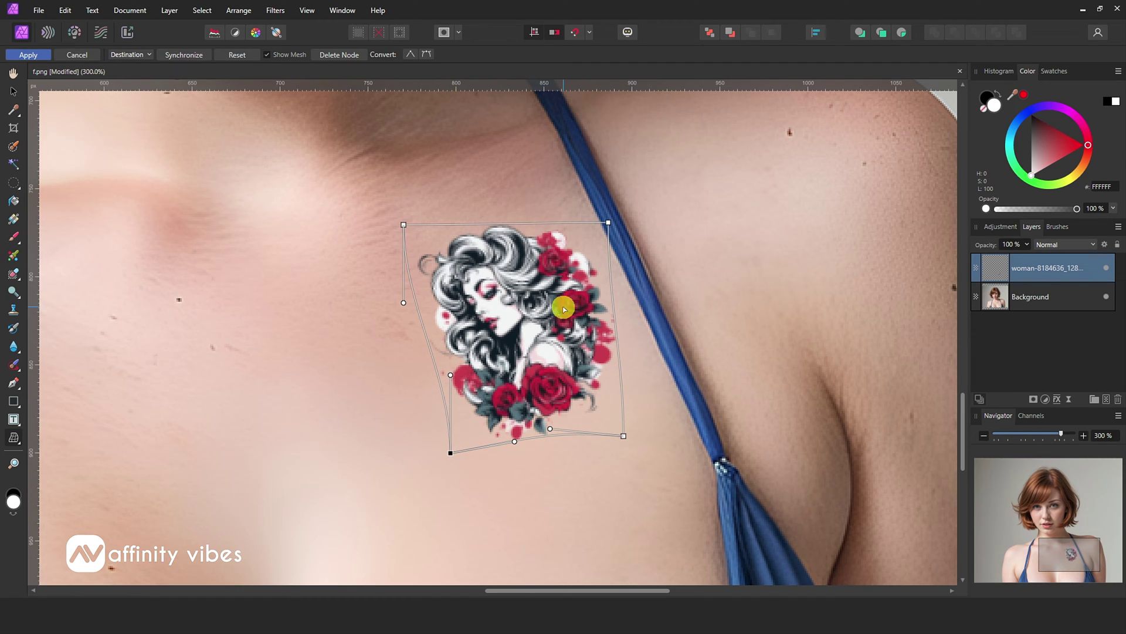
pyautogui.moveTo(556, 227); pyautogui.dragTo(558, 259)
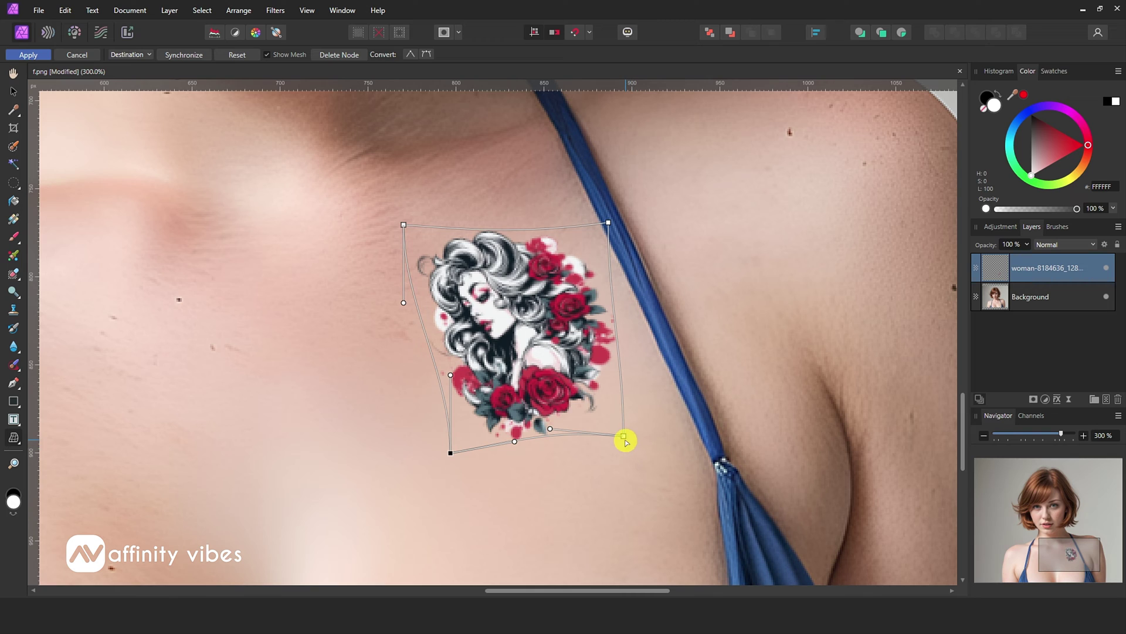
pyautogui.moveTo(624, 436); pyautogui.dragTo(639, 412)
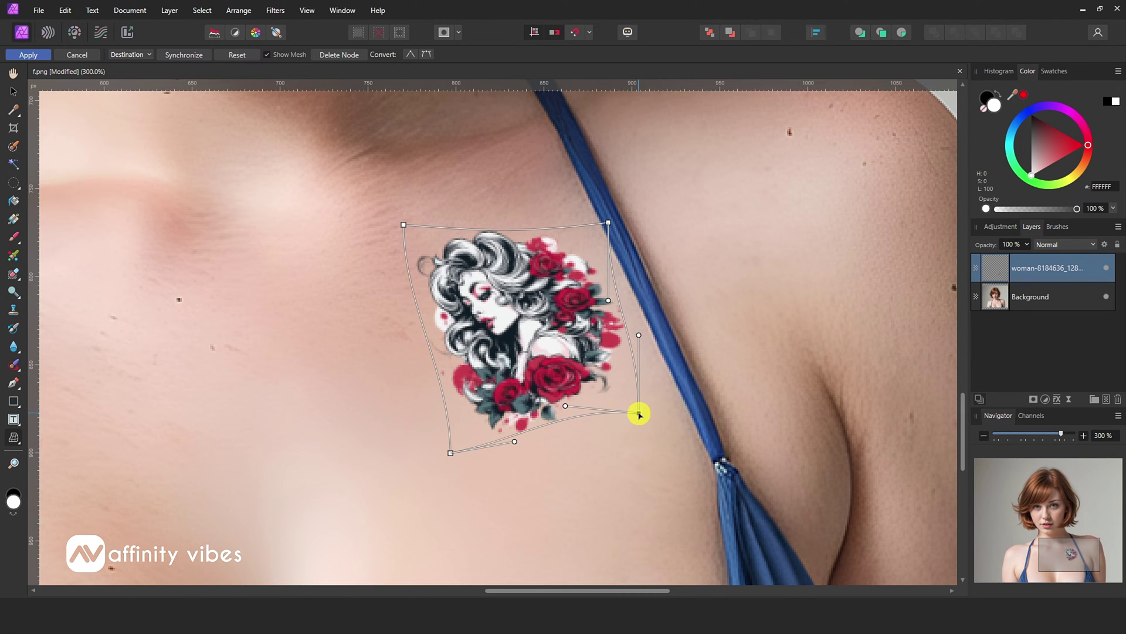
pyautogui.moveTo(453, 453); pyautogui.dragTo(460, 455)
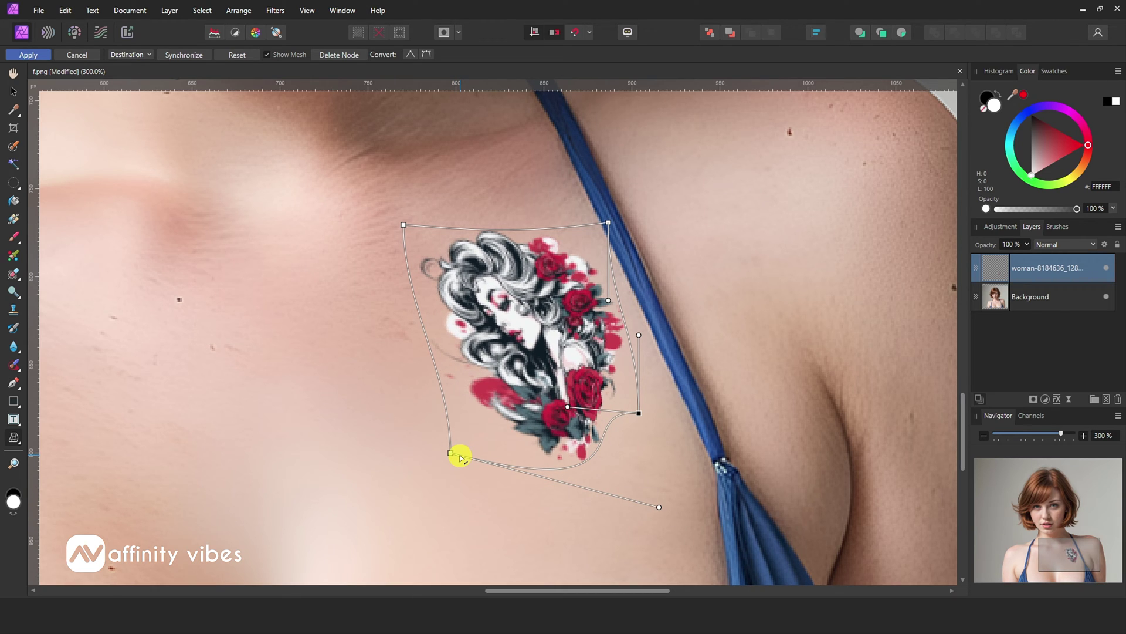
pyautogui.hotkey('ctrl', 'z')
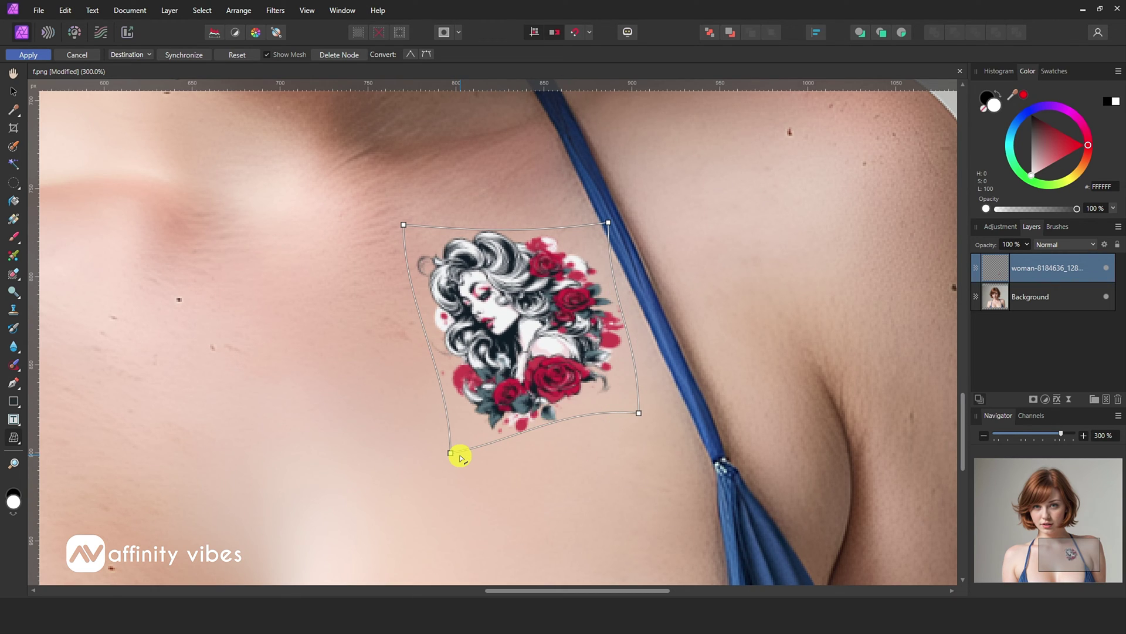
pyautogui.click(17, 57)
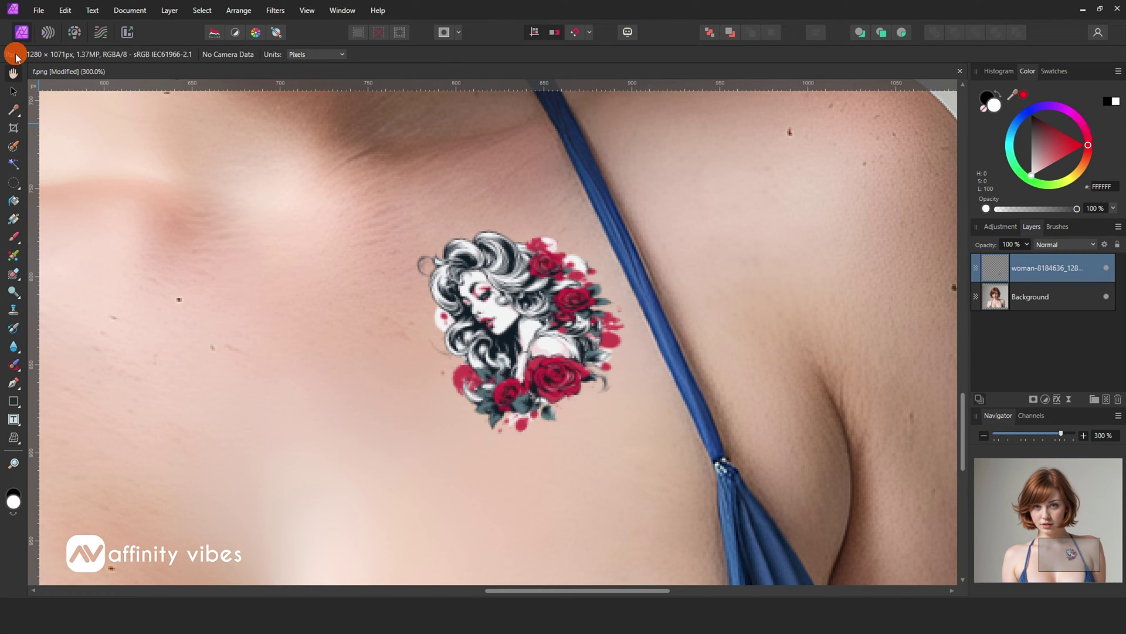
# Step: Set the tattoo layer's blend mode to Multiply
pyautogui.click(1094, 245)
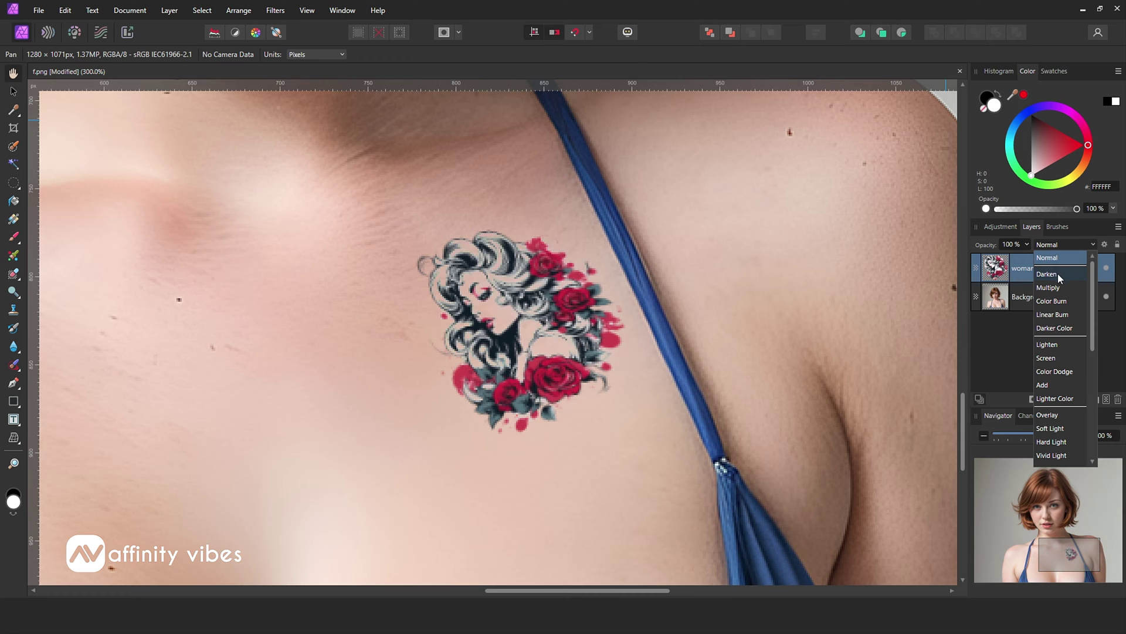
pyautogui.scroll(-4, 1058, 273)
pyautogui.click(1058, 289)
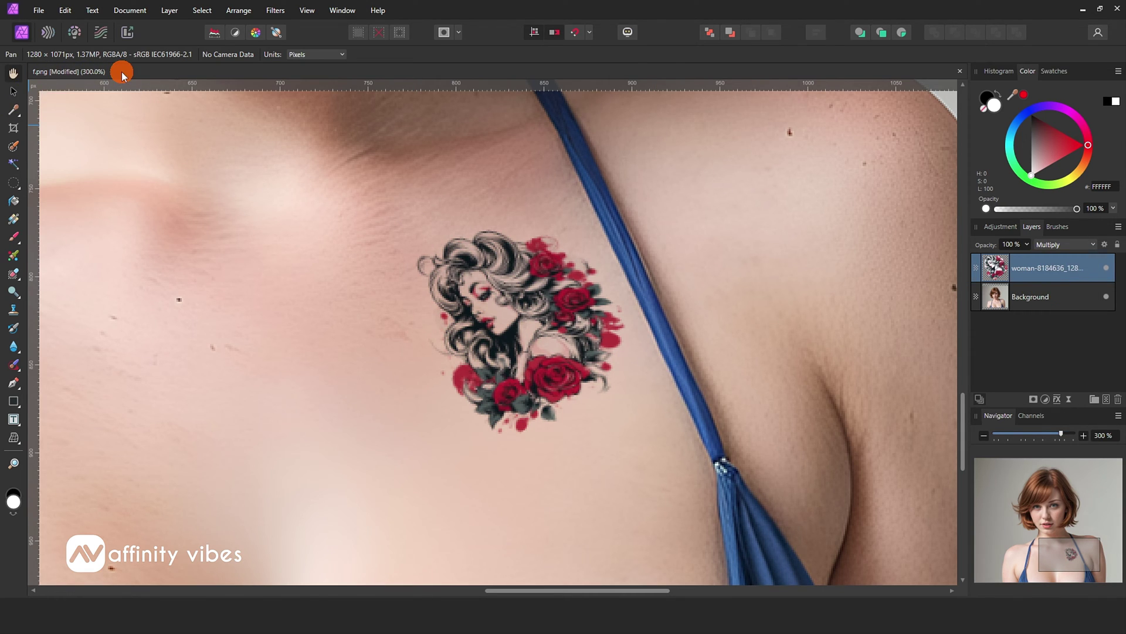
# Step: Compare the portrait with the tattoo layer hidden and shown, and examine how the tattoo blends into the skin at different zoom levels
pyautogui.click(1106, 268)
pyautogui.click(1107, 269)
pyautogui.hotkey('ctrl', '0')
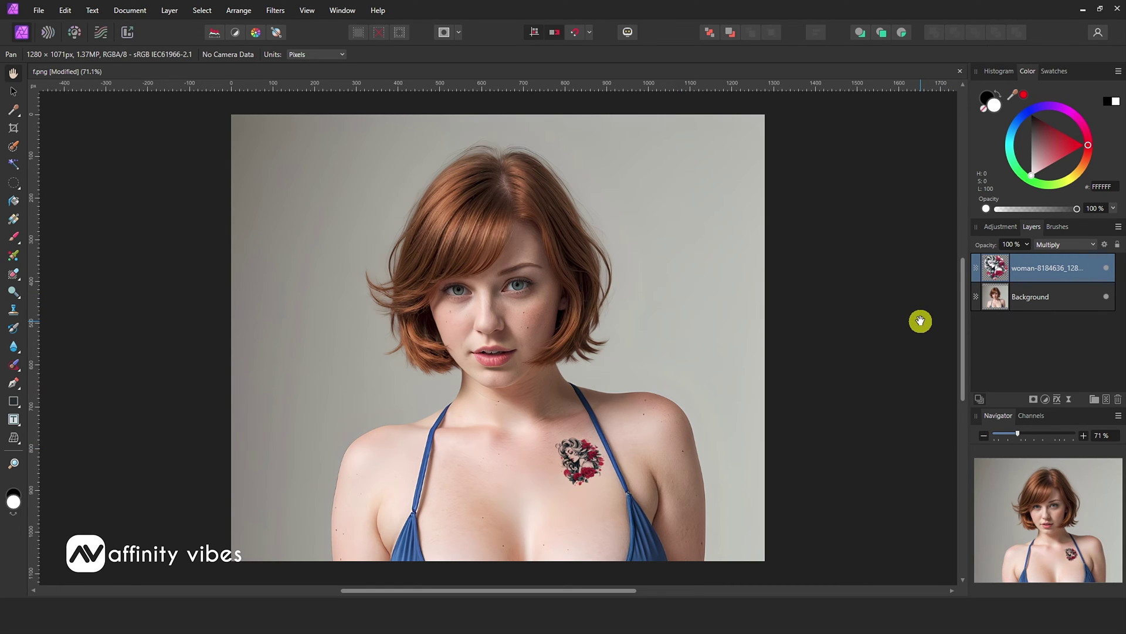
pyautogui.hotkey('ctrl', '1')
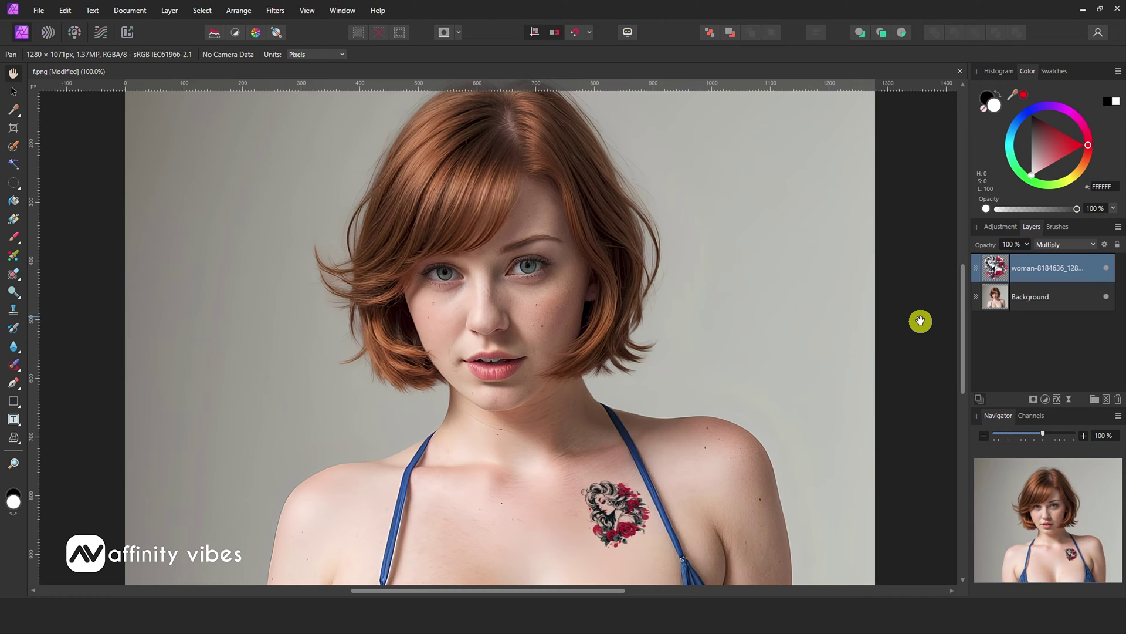
pyautogui.moveTo(965, 327); pyautogui.dragTo(976, 381)
pyautogui.hotkey('ctrl', '+')
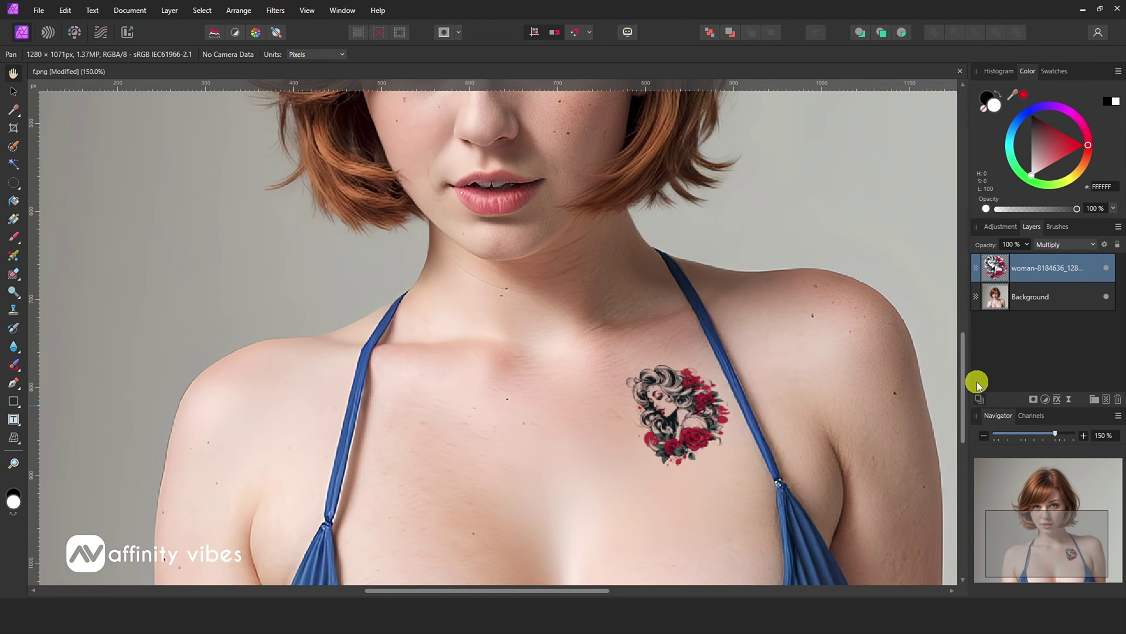
pyautogui.moveTo(883, 385); pyautogui.dragTo(779, 299)
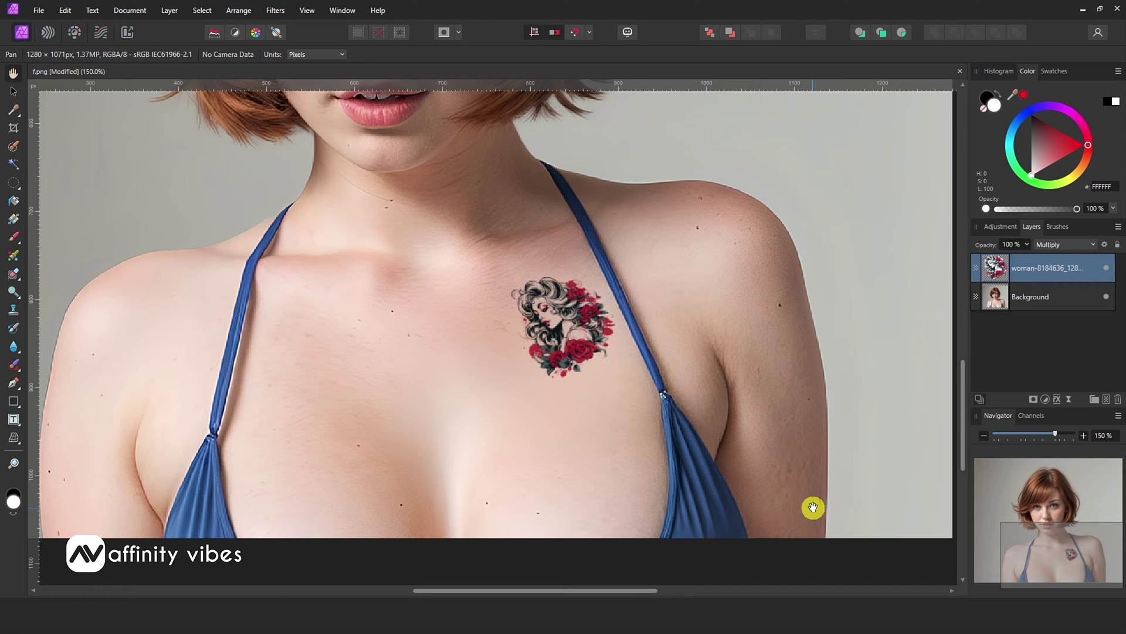
pyautogui.scroll(1, 488, 357)
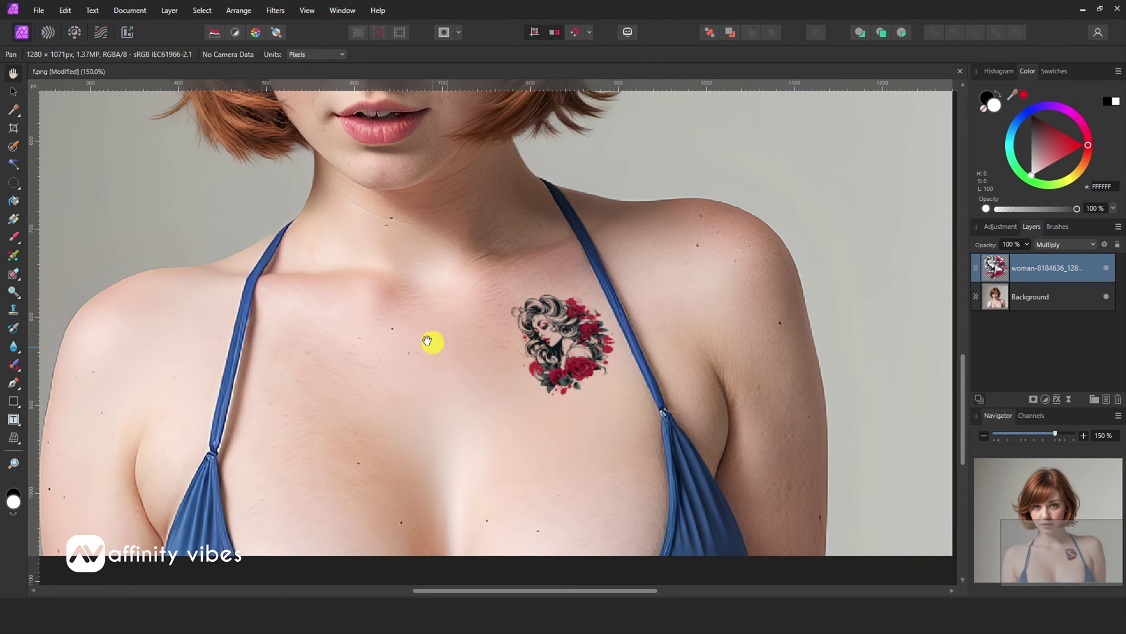
# Step: Open vintage-monochrome-tattoo-template_225004-1253.jpg as a separate document and unlock its Background layer
pyautogui.click(39, 10)
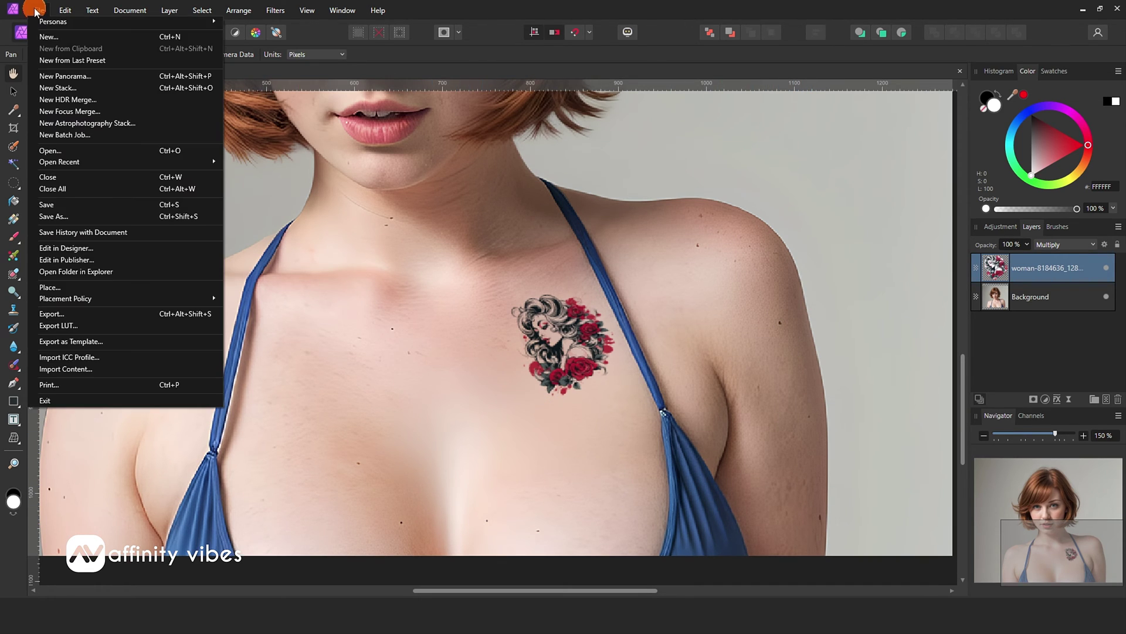
pyautogui.click(59, 153)
pyautogui.click(426, 302)
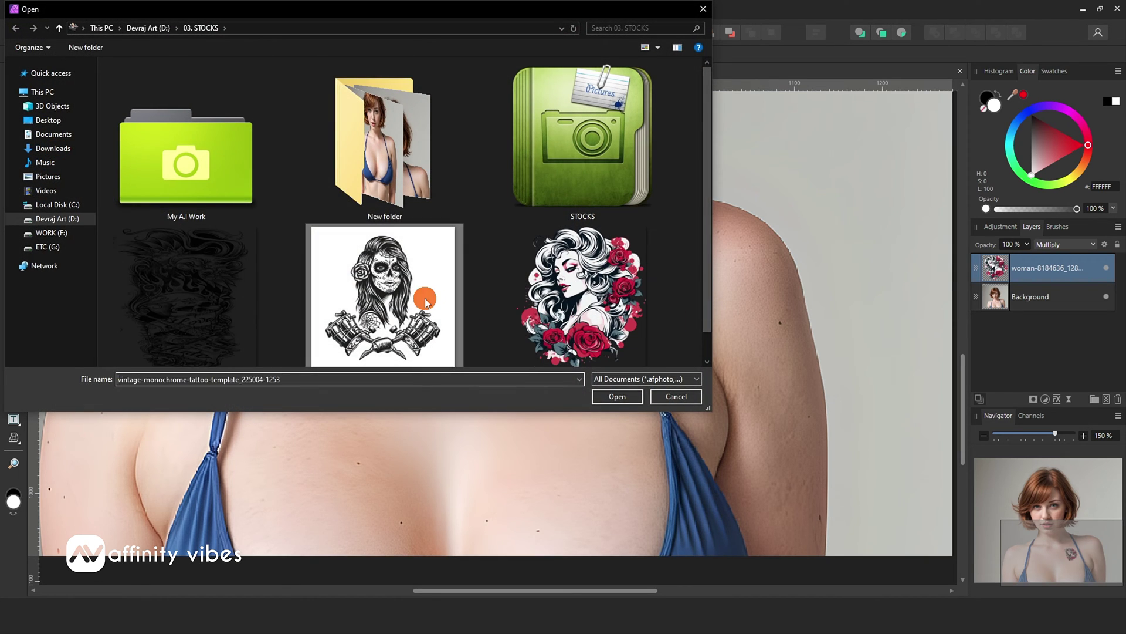
pyautogui.doubleClick(426, 302)
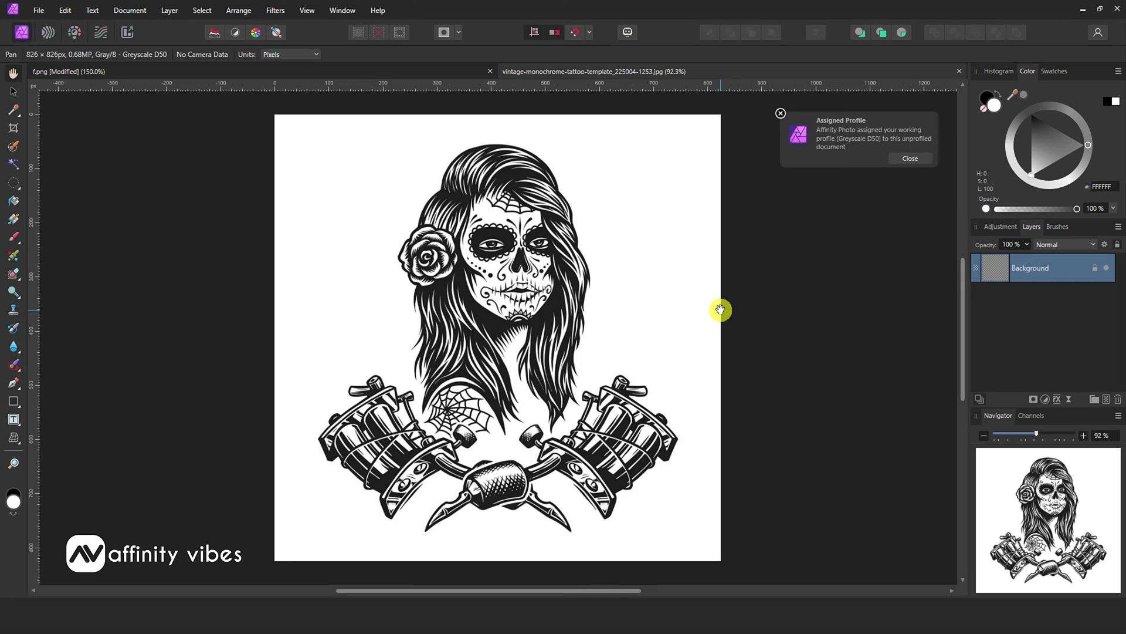
pyautogui.click(781, 113)
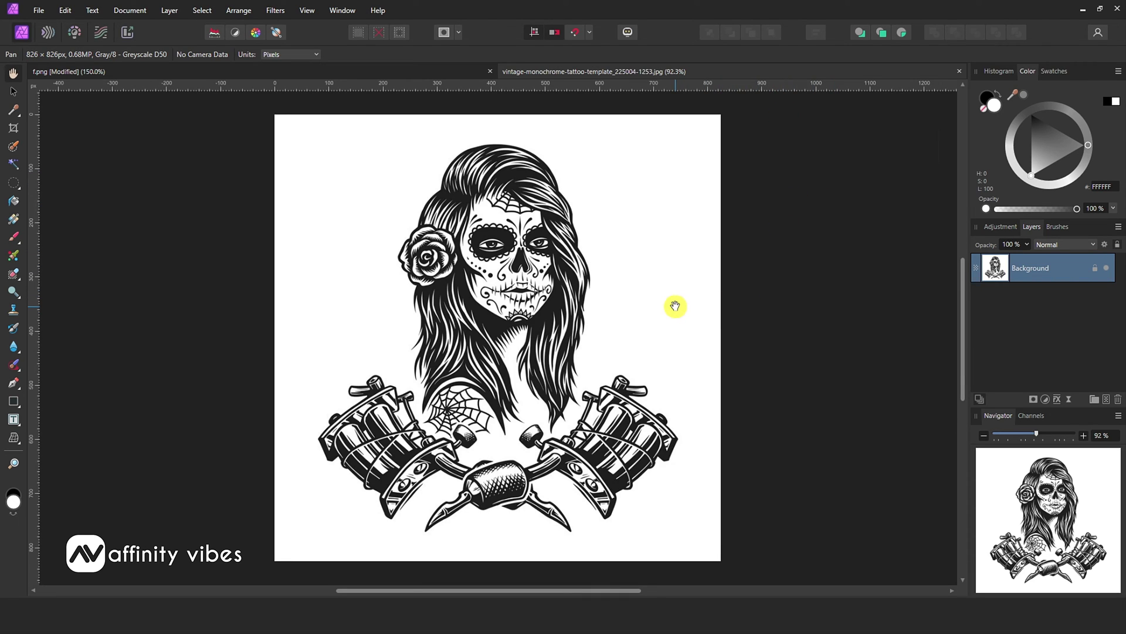
pyautogui.click(1095, 265)
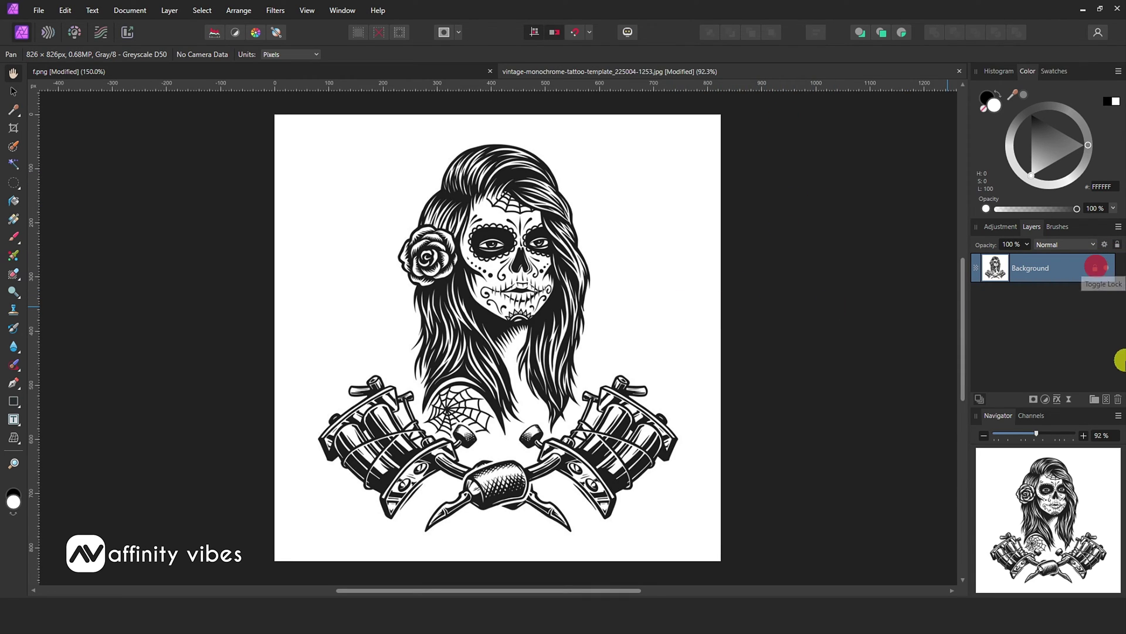
pyautogui.click(1095, 268)
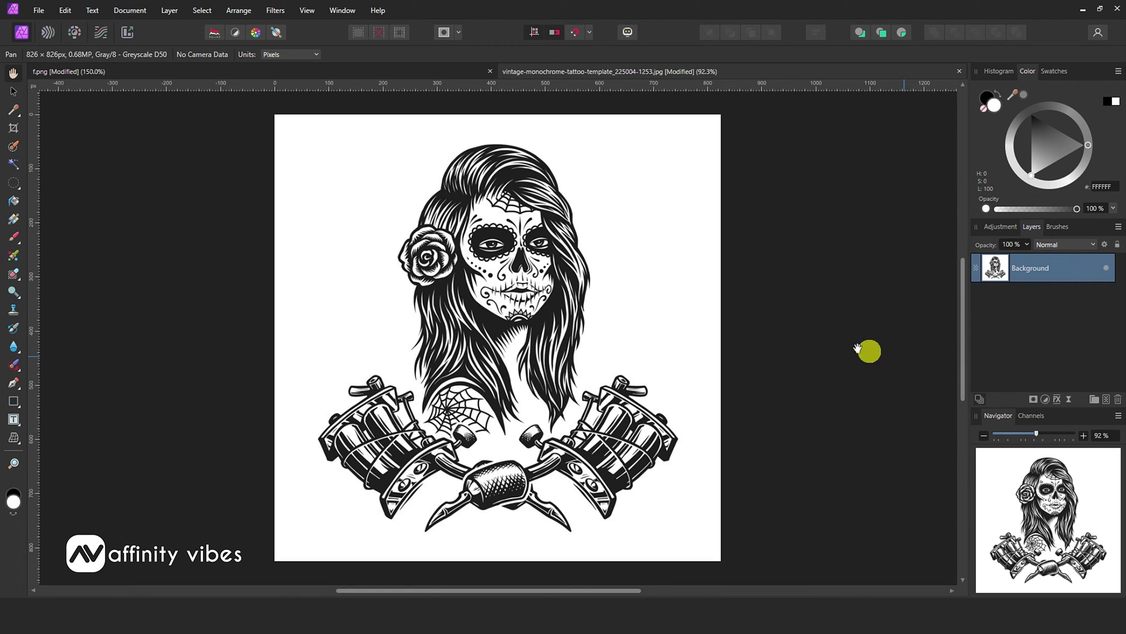
# Step: Remove the white background from the tattoo template with the Erase White Paper filter
pyautogui.click(275, 10)
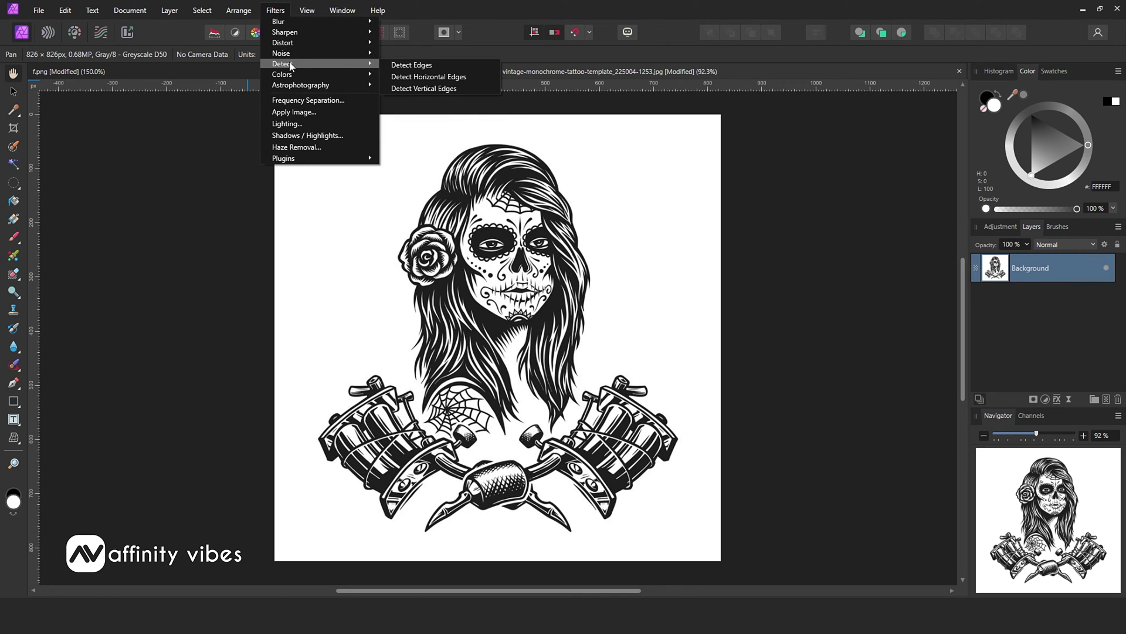
pyautogui.moveTo(294, 75)
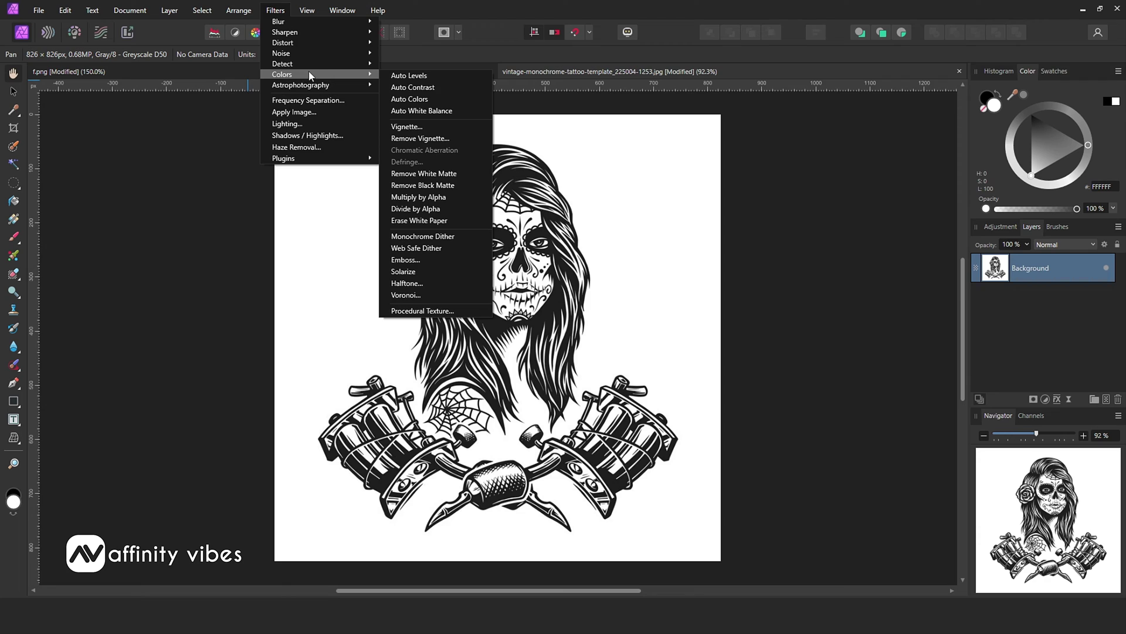
pyautogui.click(440, 221)
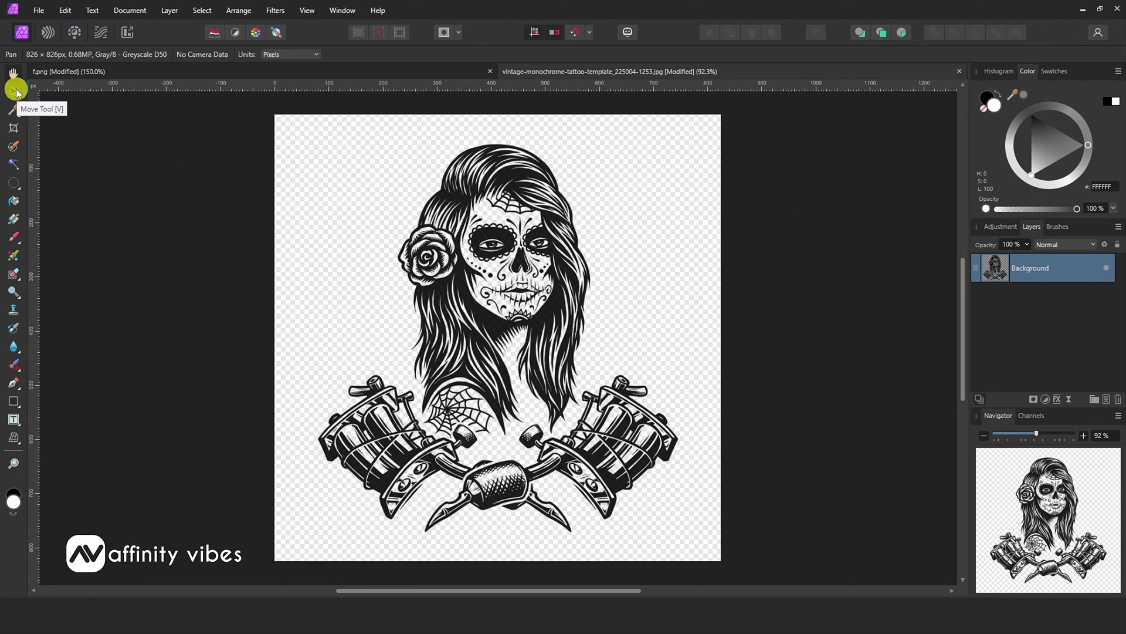
# Step: Copy the skull-faced woman artwork into the f.png portrait document as a new layer
pyautogui.moveTo(475, 182)
pyautogui.mouseDown()
pyautogui.moveTo(453, 179)
pyautogui.moveTo(489, 200)
pyautogui.mouseUp()
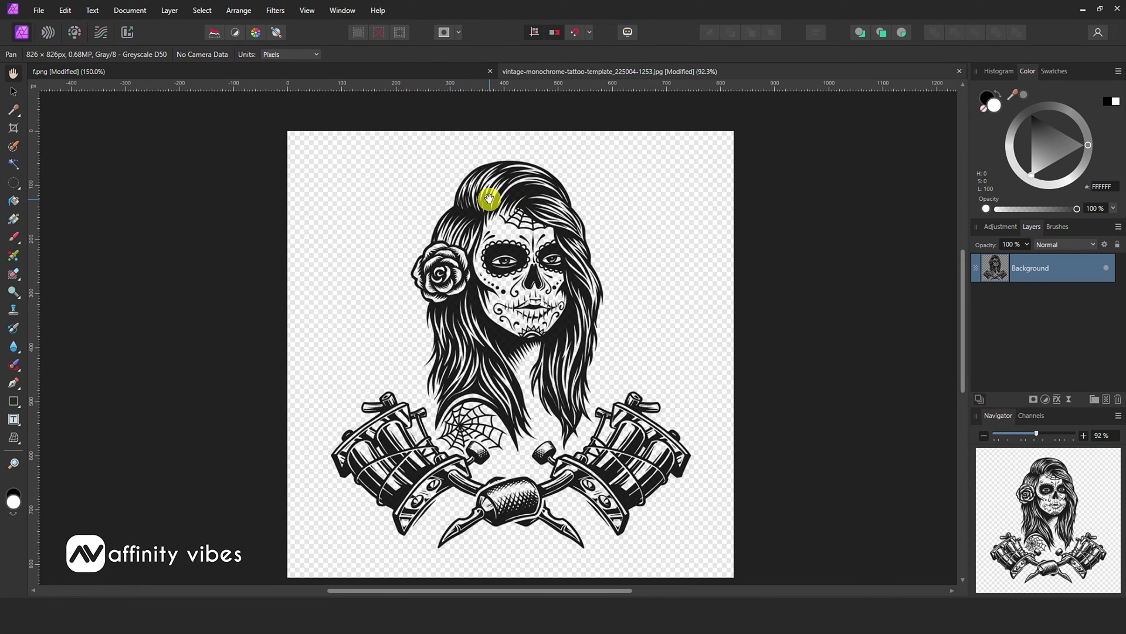
pyautogui.click(171, 69)
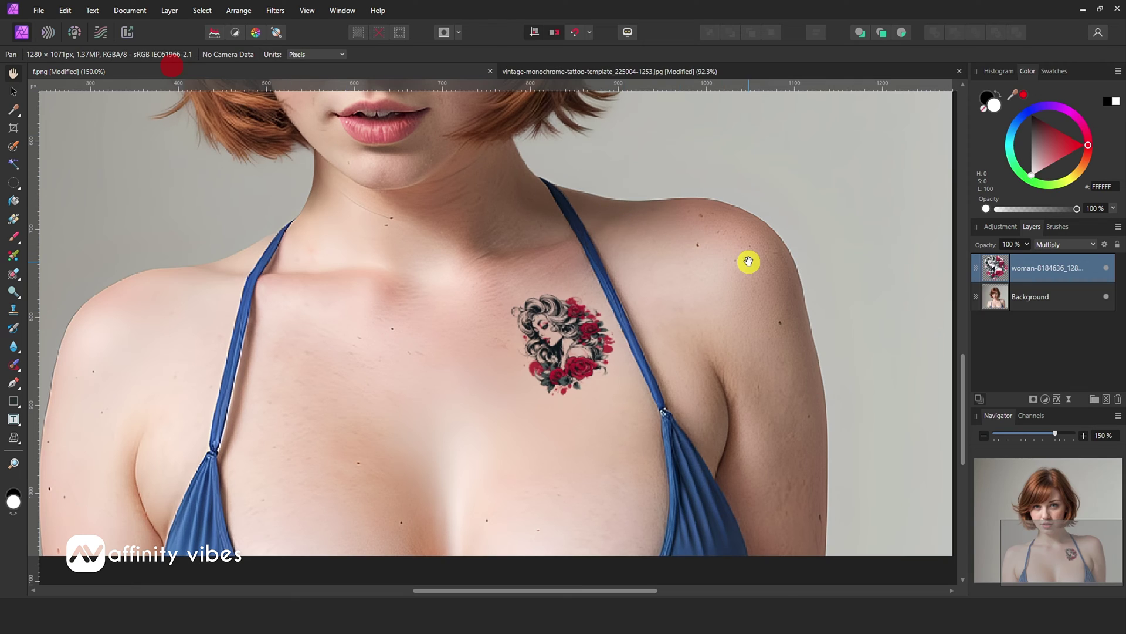
pyautogui.hotkey('ctrl', 'v')
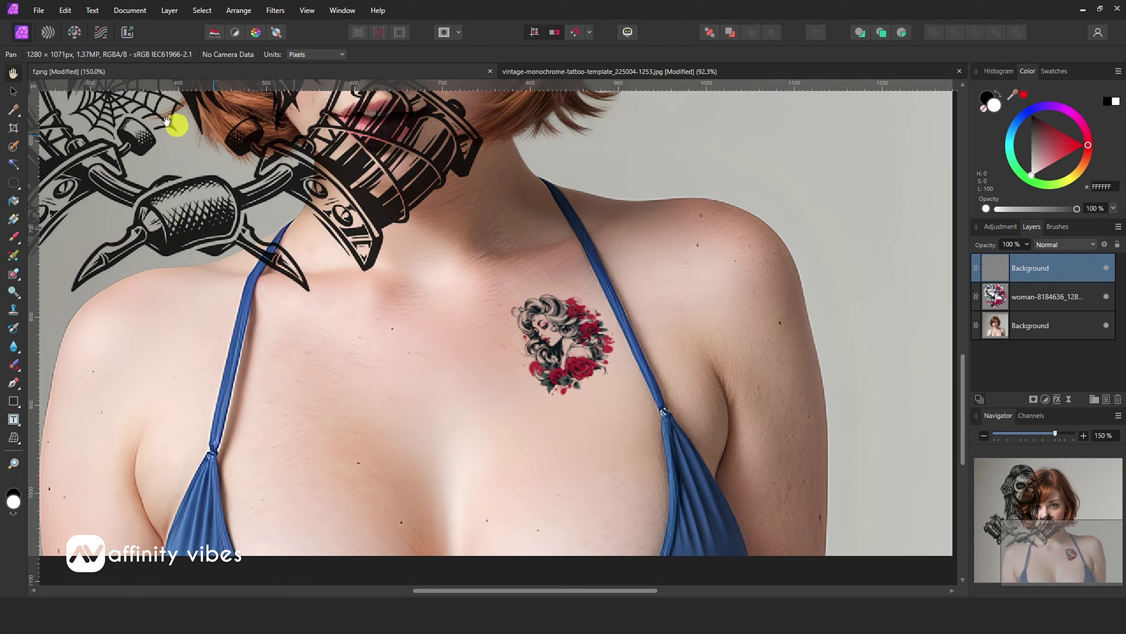
# Step: Move the pasted artwork over the chest and scale it down proportionally to tattoo size
pyautogui.click(13, 91)
pyautogui.moveTo(301, 158); pyautogui.dragTo(540, 402)
pyautogui.moveTo(516, 259); pyautogui.dragTo(541, 377)
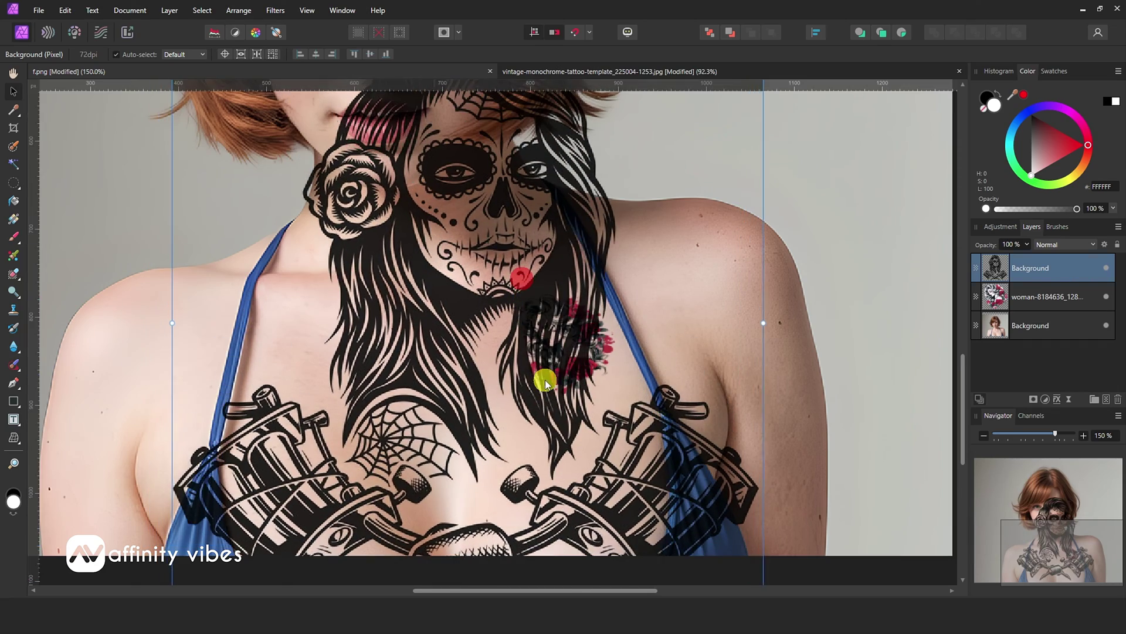
pyautogui.moveTo(481, 220); pyautogui.dragTo(548, 394)
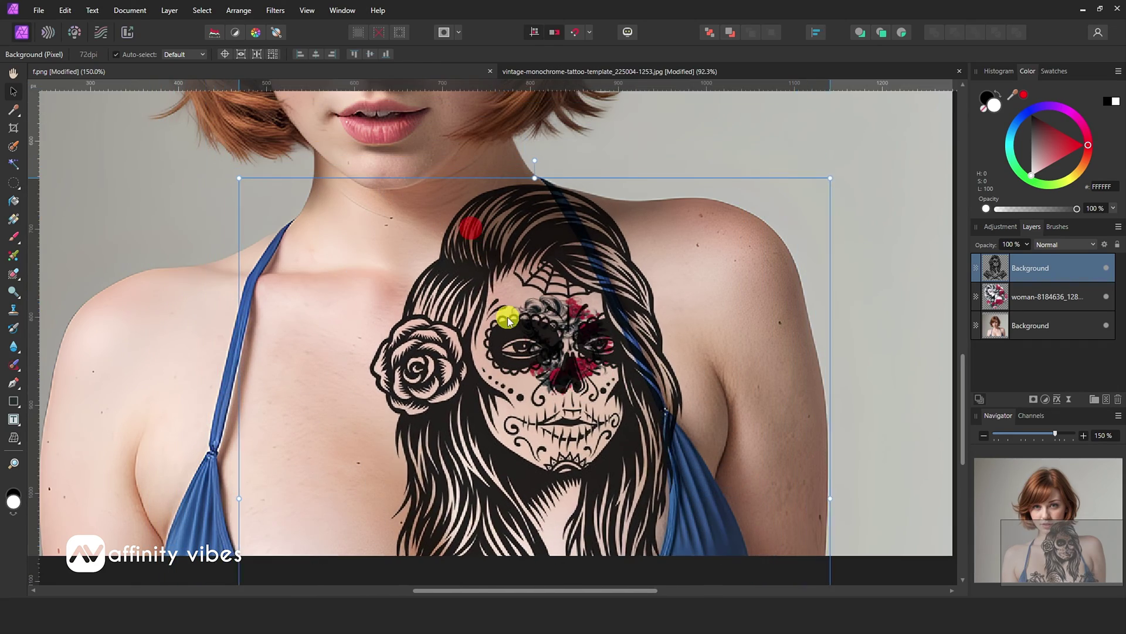
pyautogui.moveTo(237, 175); pyautogui.dragTo(458, 355)
pyautogui.moveTo(674, 440); pyautogui.dragTo(521, 195)
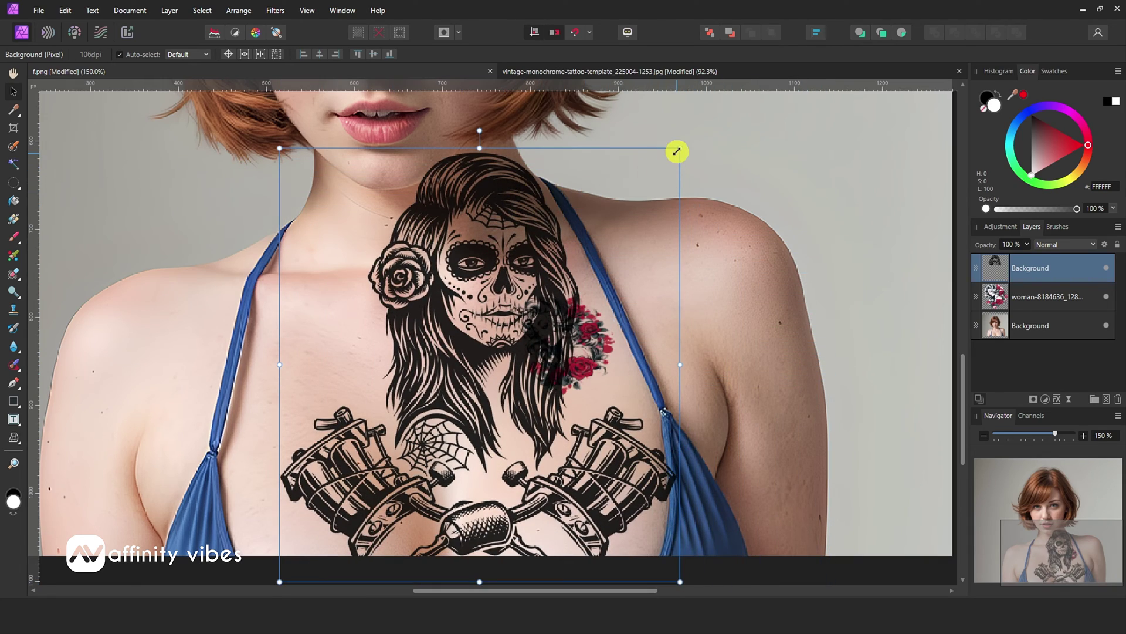
pyautogui.moveTo(677, 148); pyautogui.dragTo(504, 338)
pyautogui.moveTo(413, 399); pyautogui.dragTo(509, 307)
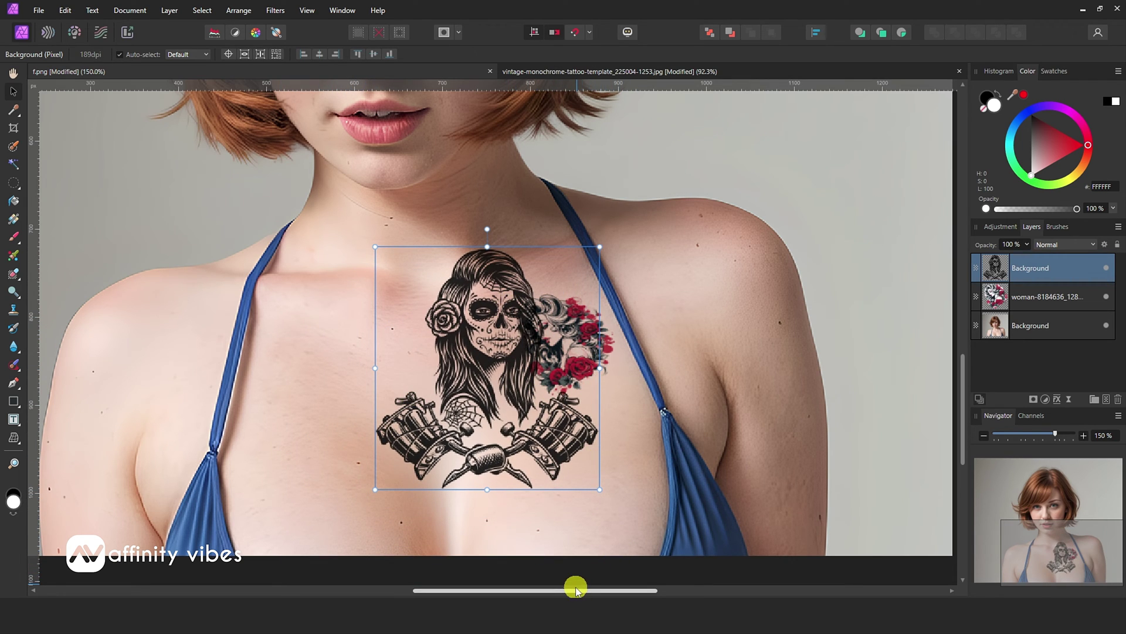
# Step: Move the artwork past the shoulder so it lies mostly over the plain grey backdrop
pyautogui.moveTo(579, 591); pyautogui.dragTo(651, 591)
pyautogui.moveTo(327, 358); pyautogui.dragTo(571, 327)
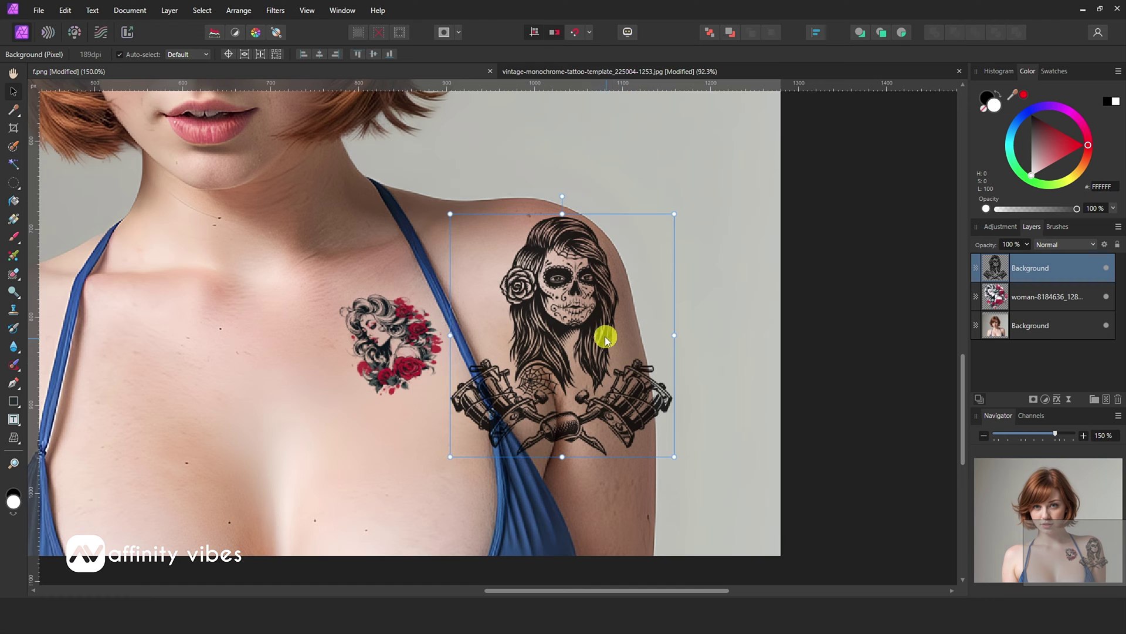
pyautogui.moveTo(590, 325); pyautogui.dragTo(713, 232)
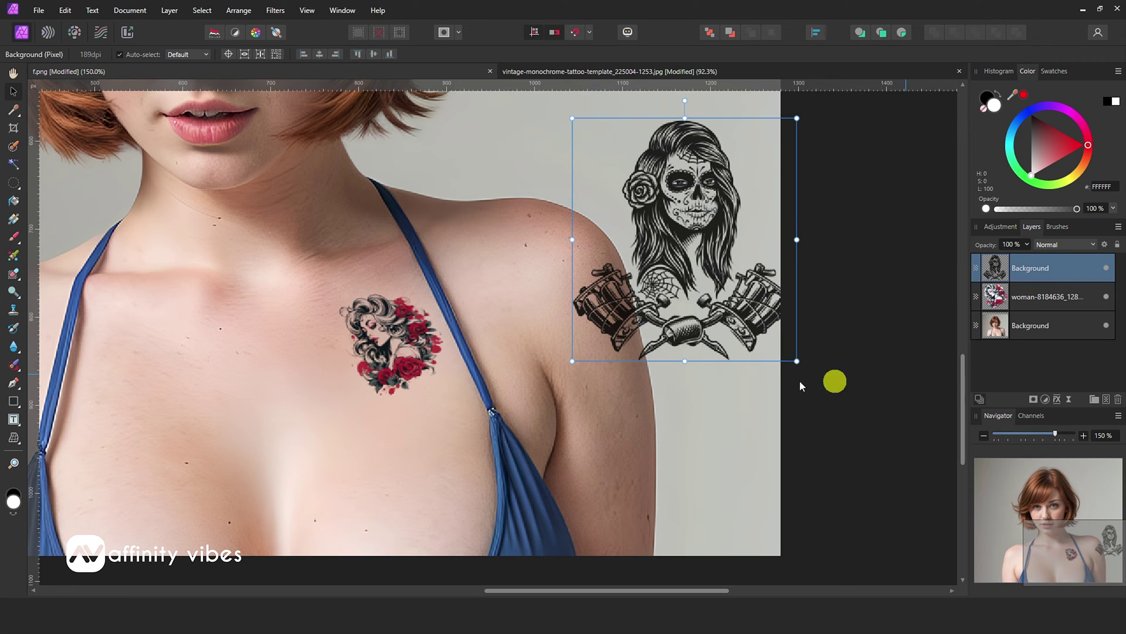
# Step: Activate the Erase Brush Tool with the skull-faced woman layer selected
pyautogui.rightClick(15, 274)
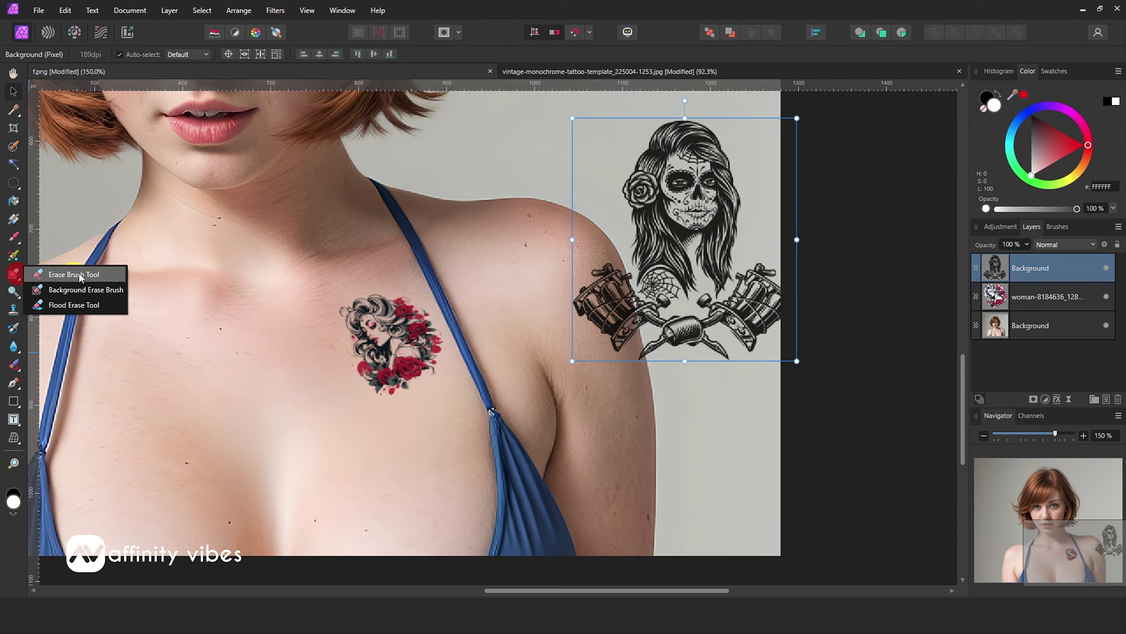
pyautogui.click(103, 276)
pyautogui.moveTo(515, 319)
pyautogui.mouseDown()
pyautogui.moveTo(561, 311)
pyautogui.moveTo(548, 314)
pyautogui.mouseUp()
pyautogui.hotkey('ctrl', 'z')
pyautogui.hotkey('ctrl', 'z')
pyautogui.hotkey('ctrl', 'z')
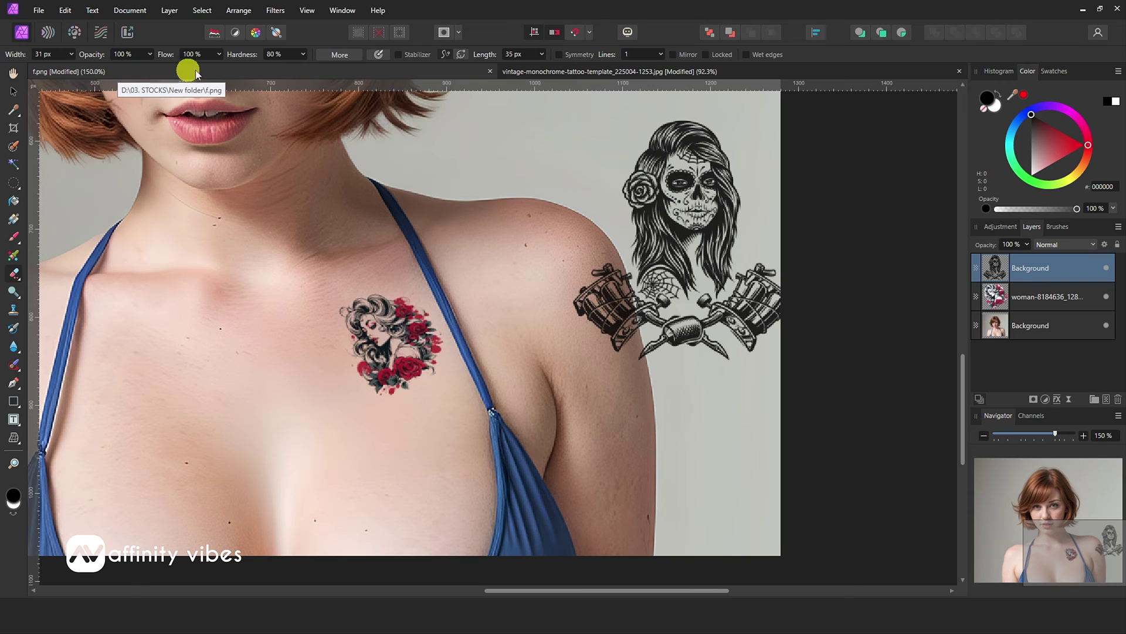
# Step: Set the eraser hardness to 100% and erase both tattoo machines below the woman, keeping her hair and the spider web
pyautogui.click(303, 54)
pyautogui.moveTo(306, 70); pyautogui.dragTo(485, 60)
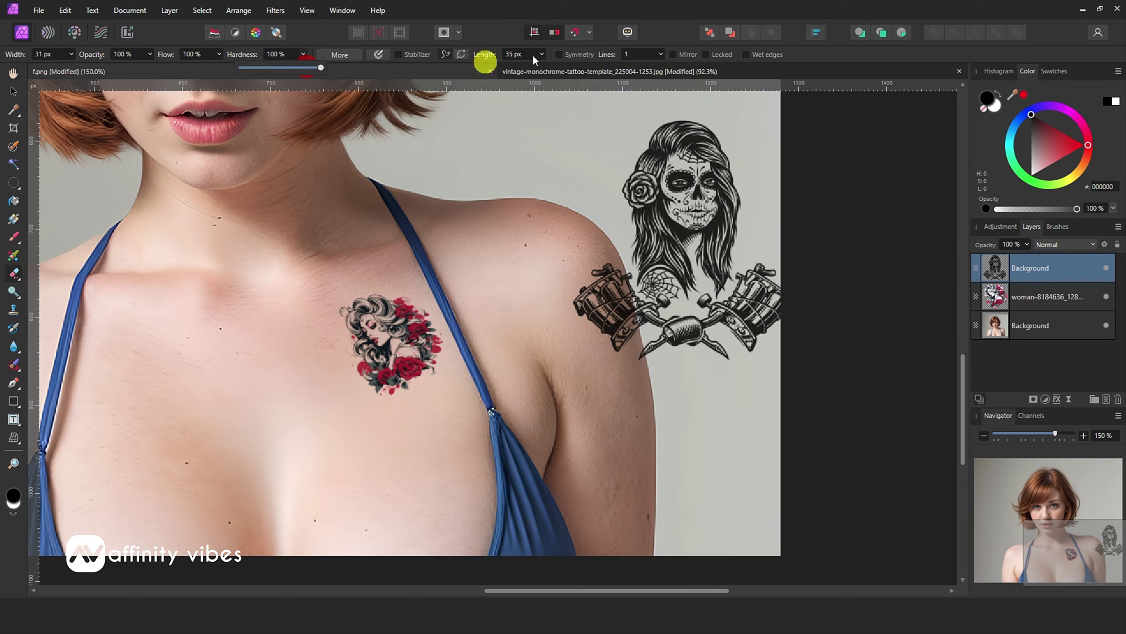
pyautogui.moveTo(576, 297)
pyautogui.mouseDown()
pyautogui.moveTo(617, 340)
pyautogui.moveTo(589, 288)
pyautogui.moveTo(599, 313)
pyautogui.mouseUp()
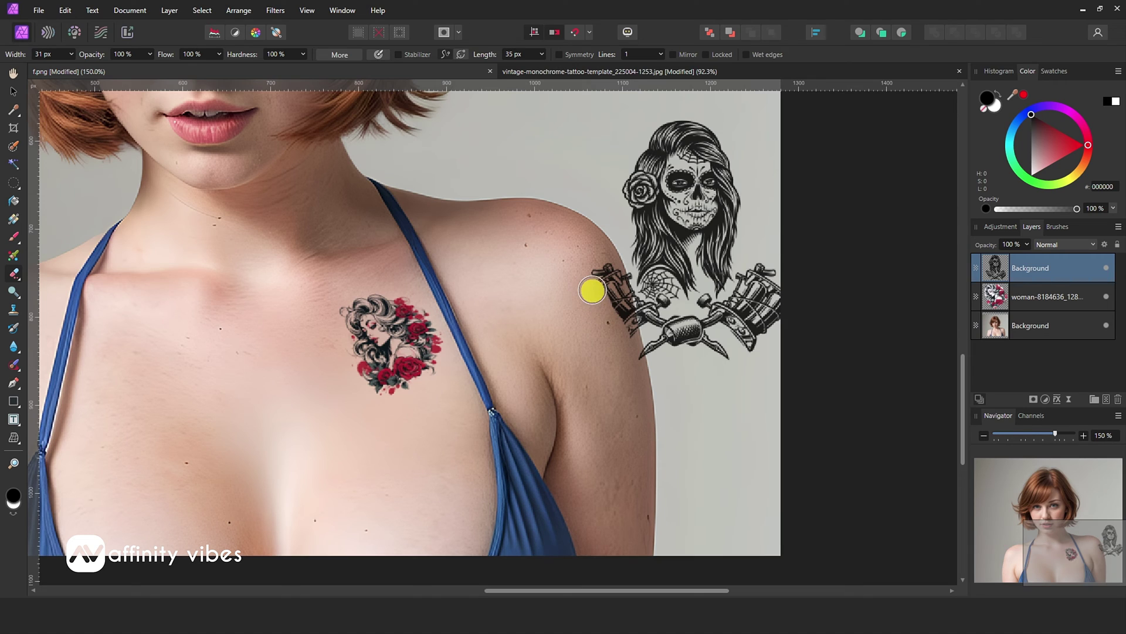
pyautogui.moveTo(616, 275)
pyautogui.mouseDown()
pyautogui.moveTo(632, 311)
pyautogui.moveTo(618, 307)
pyautogui.mouseUp()
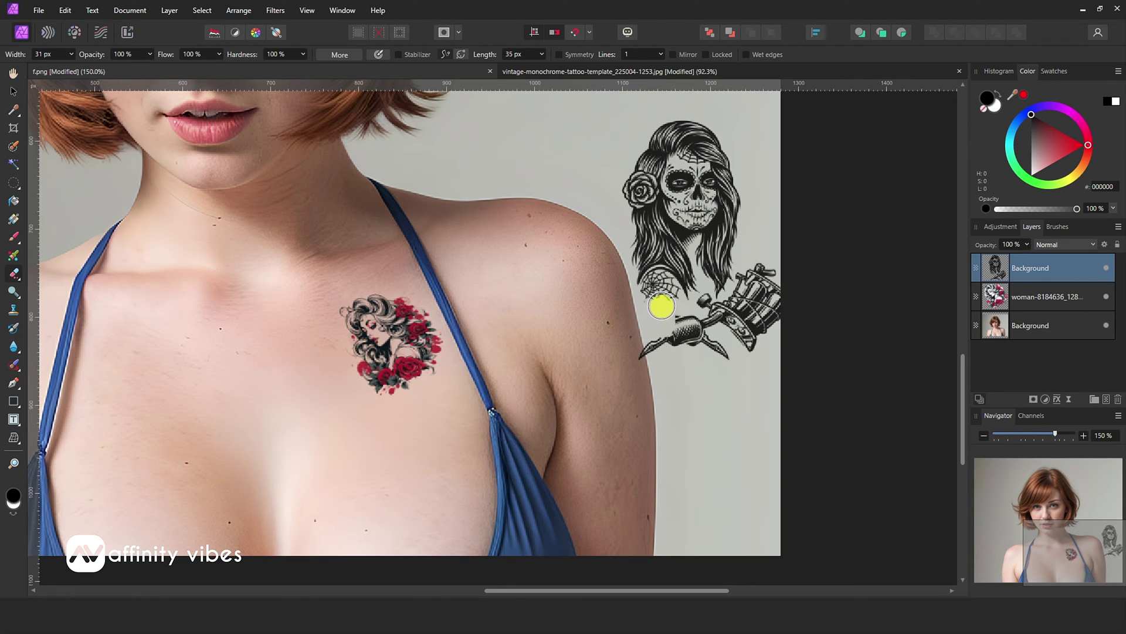
pyautogui.moveTo(669, 317)
pyautogui.mouseDown()
pyautogui.moveTo(640, 359)
pyautogui.moveTo(620, 330)
pyautogui.moveTo(646, 355)
pyautogui.moveTo(695, 322)
pyautogui.moveTo(682, 344)
pyautogui.moveTo(703, 302)
pyautogui.moveTo(713, 325)
pyautogui.moveTo(763, 267)
pyautogui.moveTo(787, 319)
pyautogui.moveTo(770, 278)
pyautogui.moveTo(739, 341)
pyautogui.moveTo(758, 316)
pyautogui.moveTo(690, 357)
pyautogui.moveTo(719, 329)
pyautogui.moveTo(720, 376)
pyautogui.moveTo(776, 305)
pyautogui.moveTo(750, 364)
pyautogui.moveTo(815, 304)
pyautogui.mouseUp()
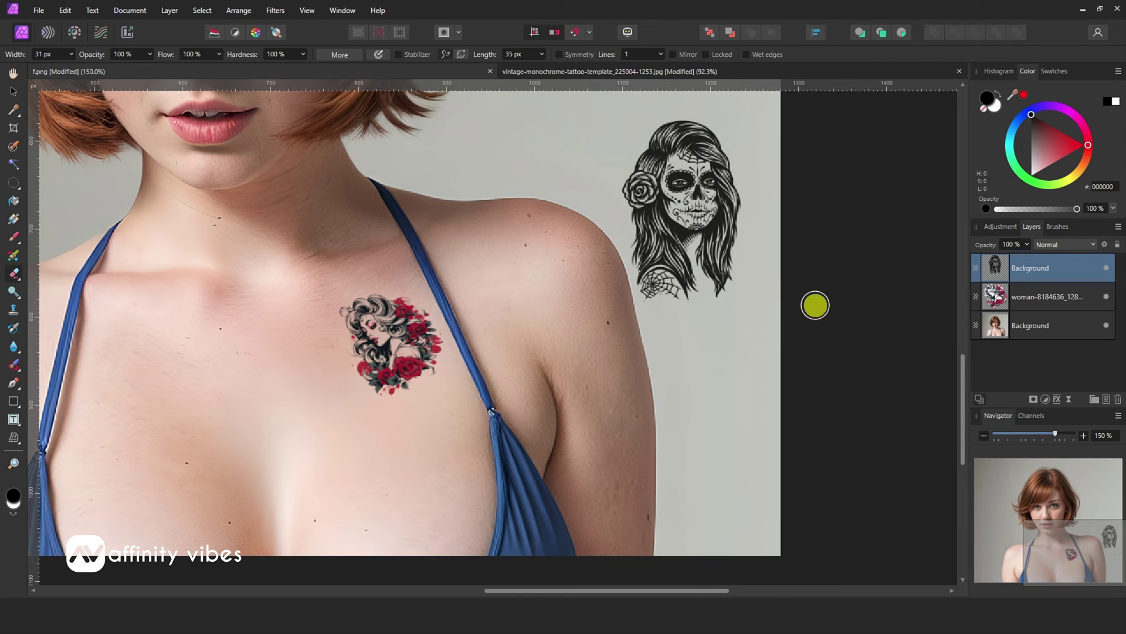
pyautogui.press('x')
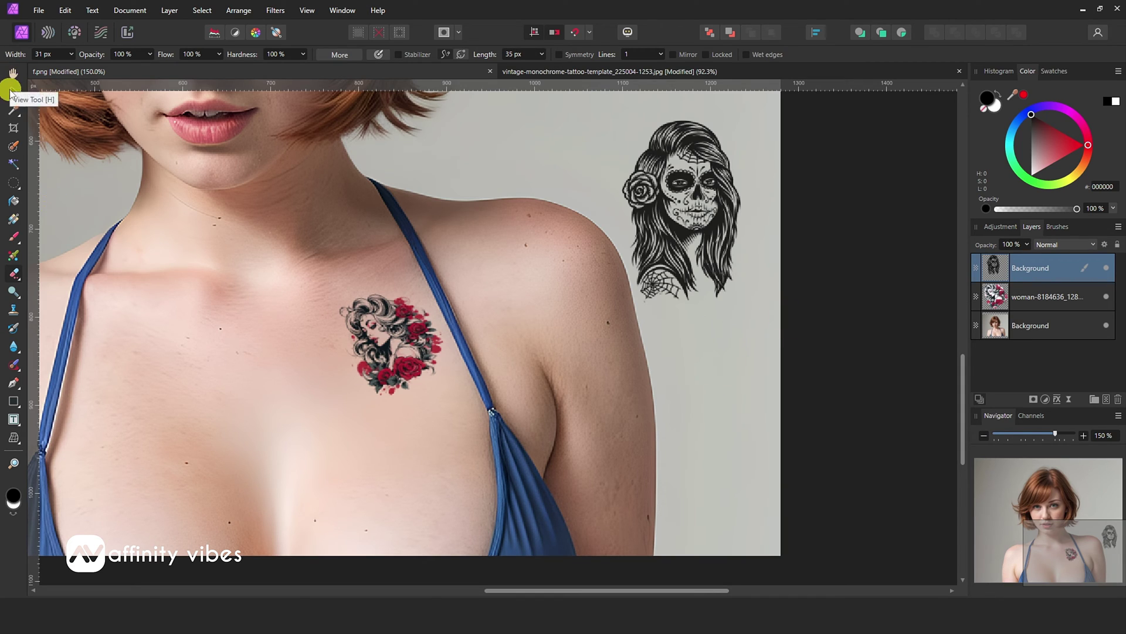
# Step: Move the skull-faced woman tattoo onto the upper arm, rotate it slightly counterclockwise, and align it with the shoulder
pyautogui.click(13, 91)
pyautogui.moveTo(713, 201); pyautogui.dragTo(611, 317)
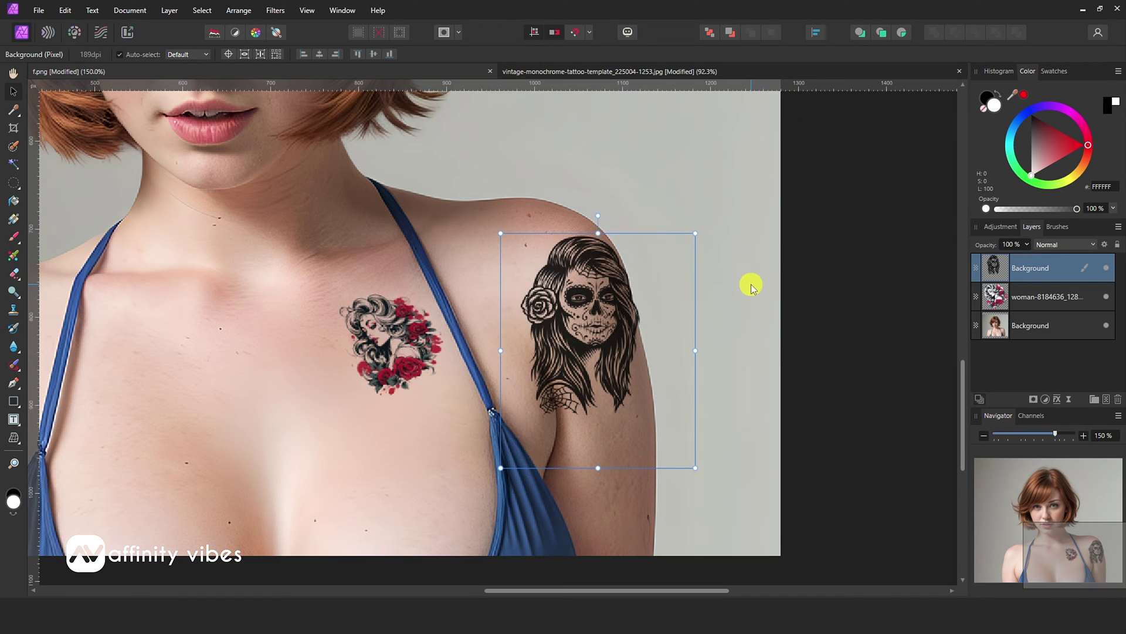
pyautogui.scroll(-1, 752, 287)
pyautogui.hotkey('ctrl', '+')
pyautogui.hotkey('ctrl', '+')
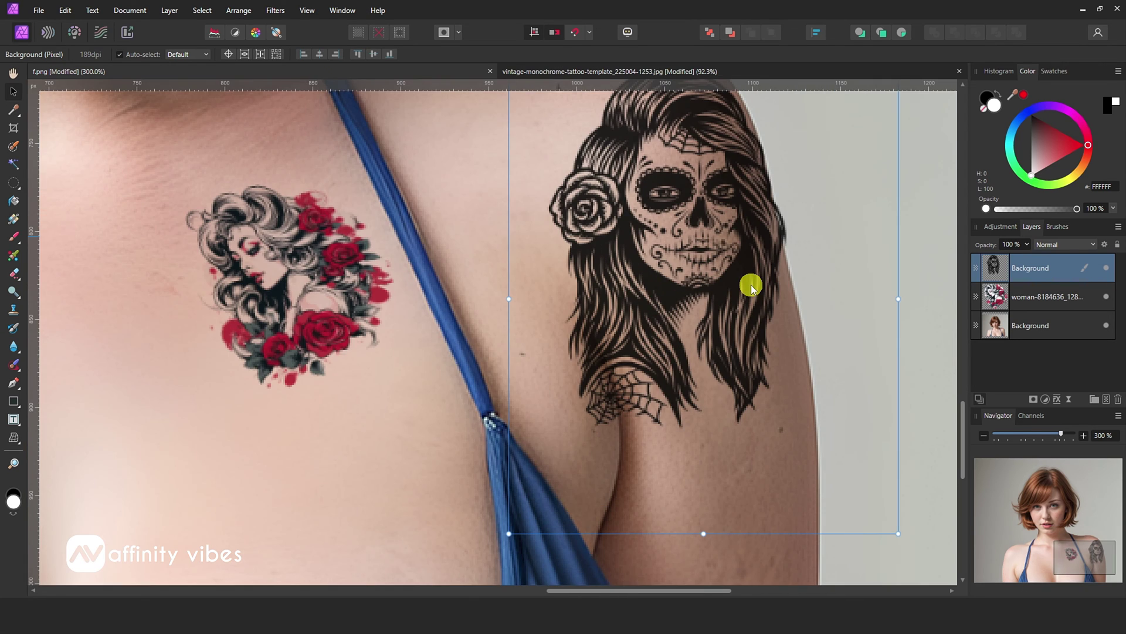
pyautogui.hotkey('ctrl', '-')
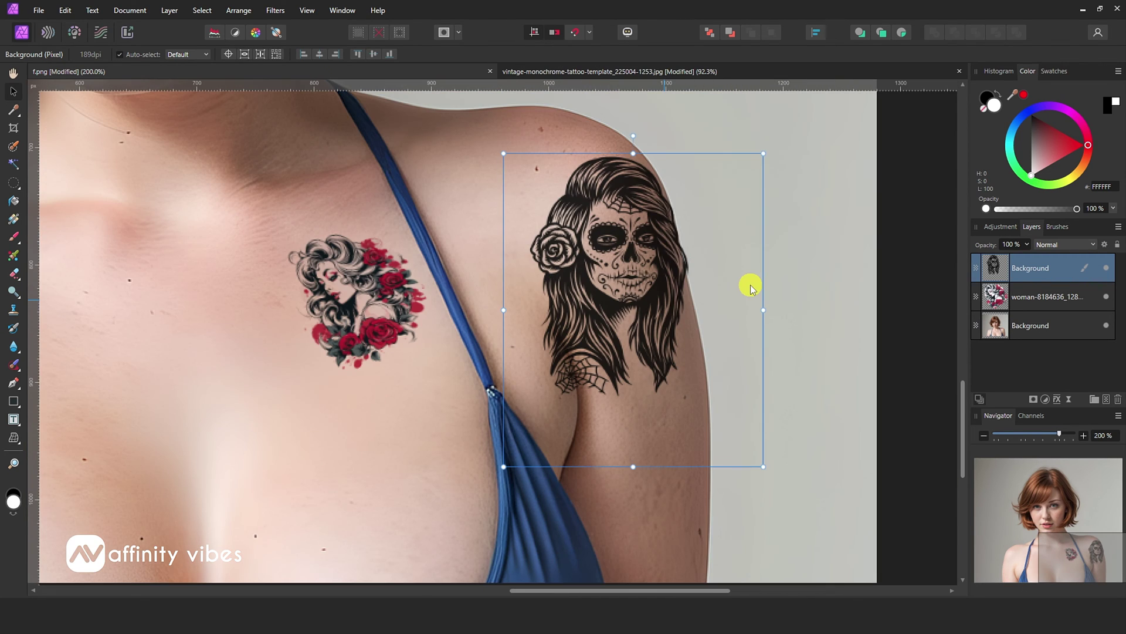
pyautogui.moveTo(540, 591); pyautogui.dragTo(595, 590)
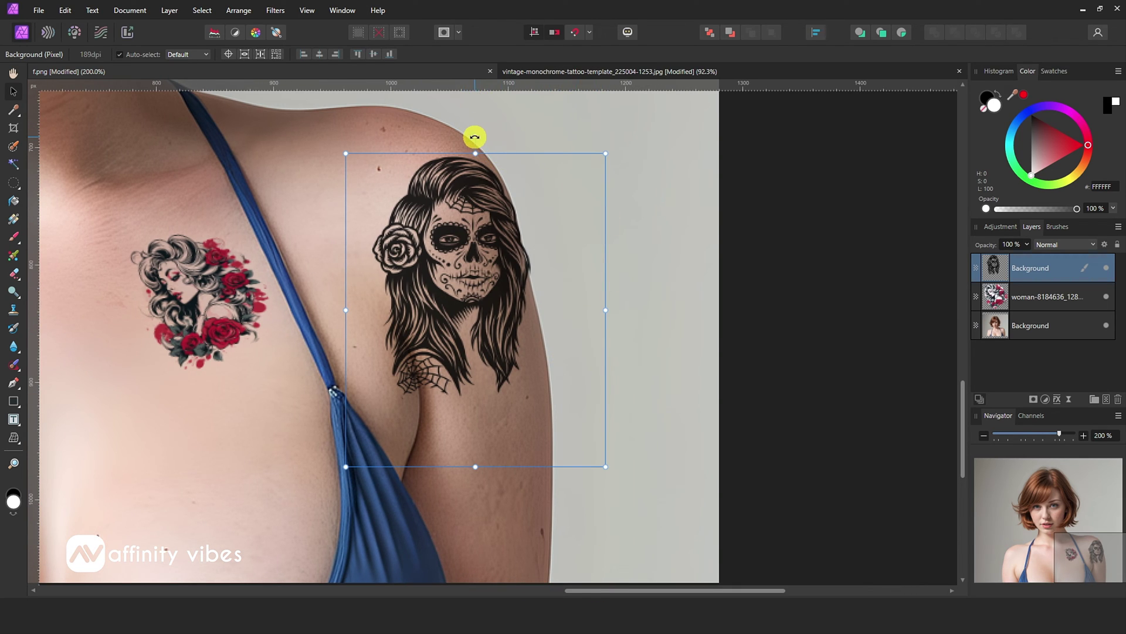
pyautogui.moveTo(475, 135); pyautogui.dragTo(437, 132)
pyautogui.moveTo(453, 252); pyautogui.dragTo(456, 222)
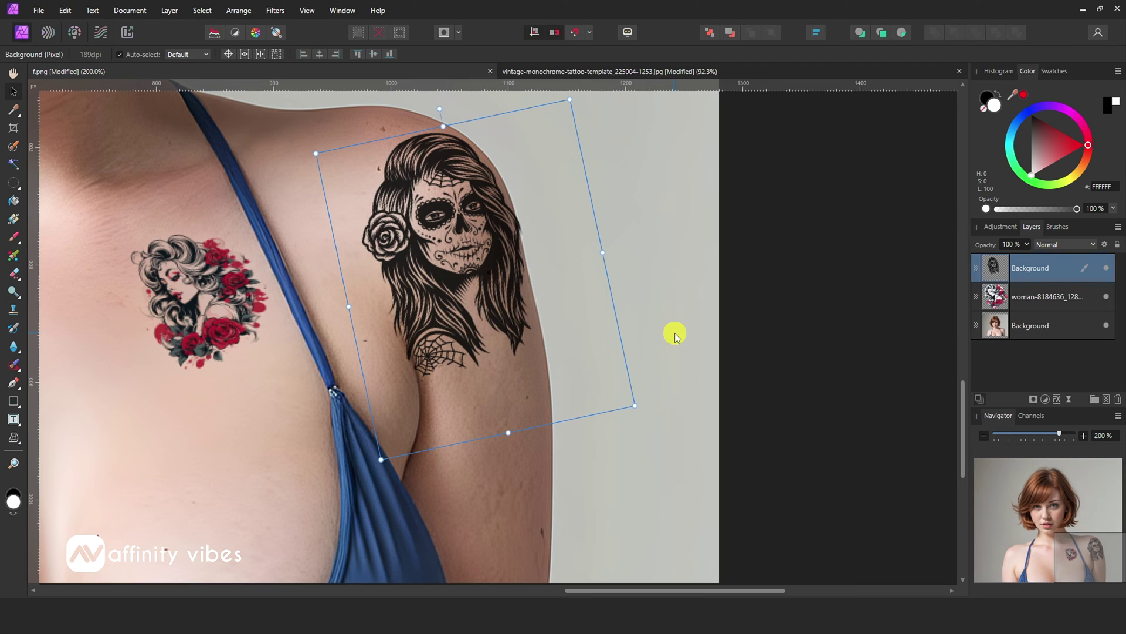
# Step: Mesh-warp the arm tattoo by adjusting its corners and curving its edges to follow the arm's contour, and apply the warp
pyautogui.moveTo(13, 437); pyautogui.dragTo(69, 441)
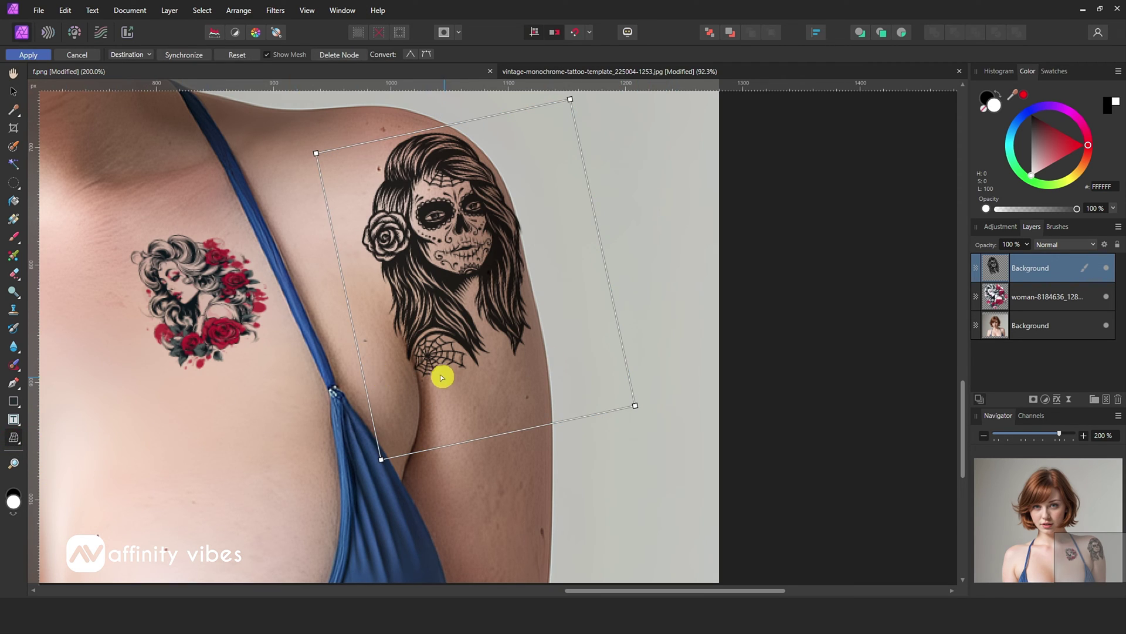
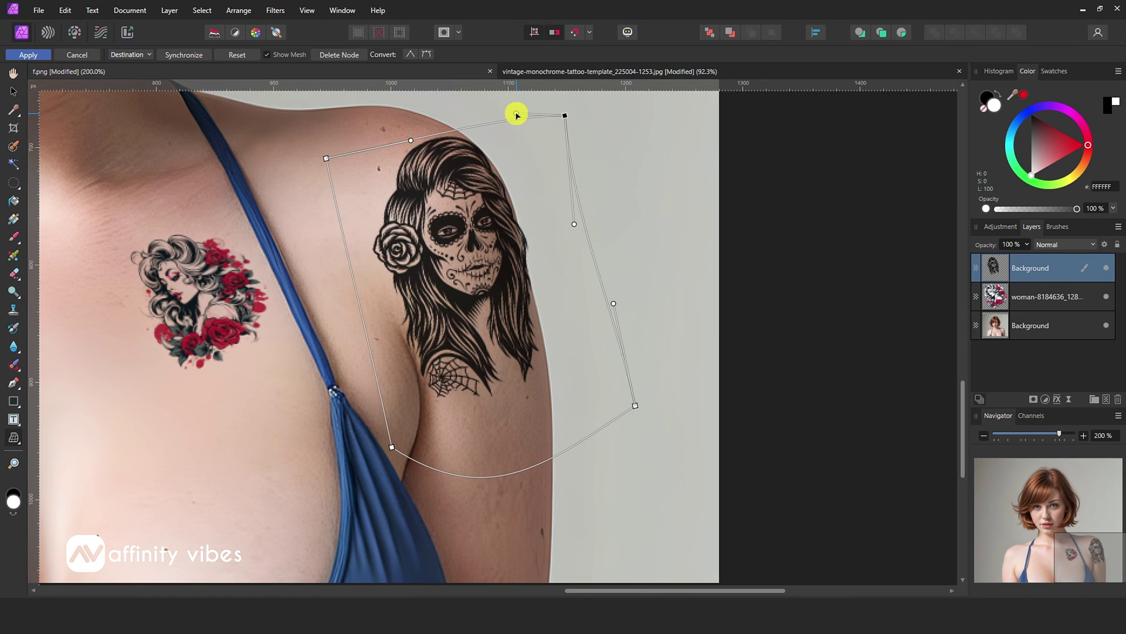
pyautogui.moveTo(575, 225); pyautogui.dragTo(558, 238)
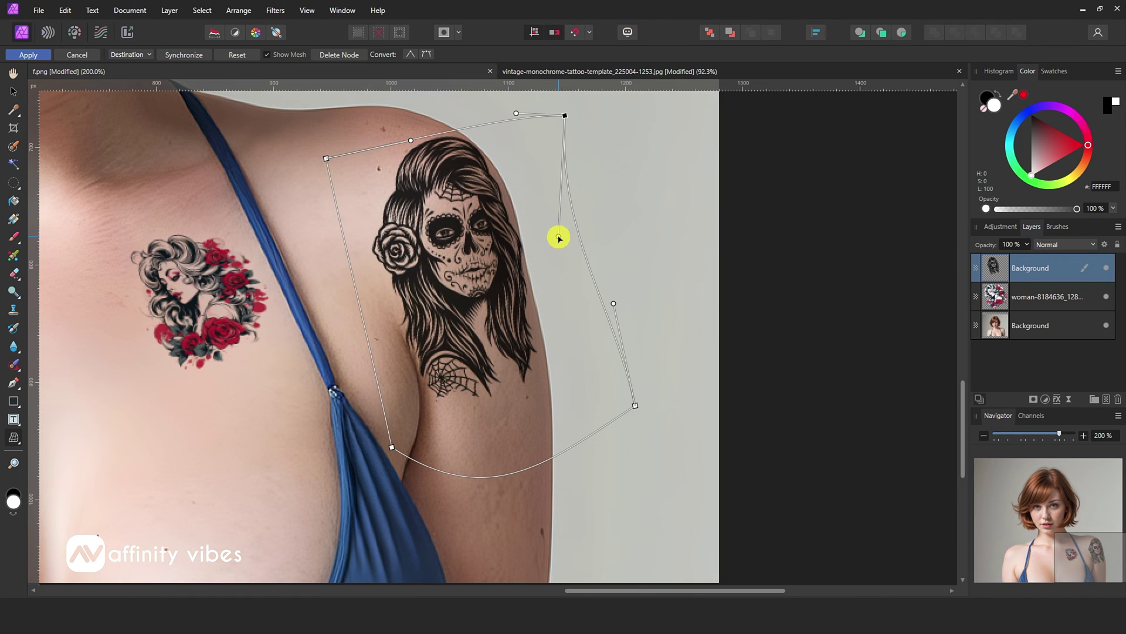
pyautogui.moveTo(326, 158); pyautogui.dragTo(322, 164)
pyautogui.moveTo(636, 405); pyautogui.dragTo(652, 430)
pyautogui.moveTo(493, 512); pyautogui.dragTo(501, 516)
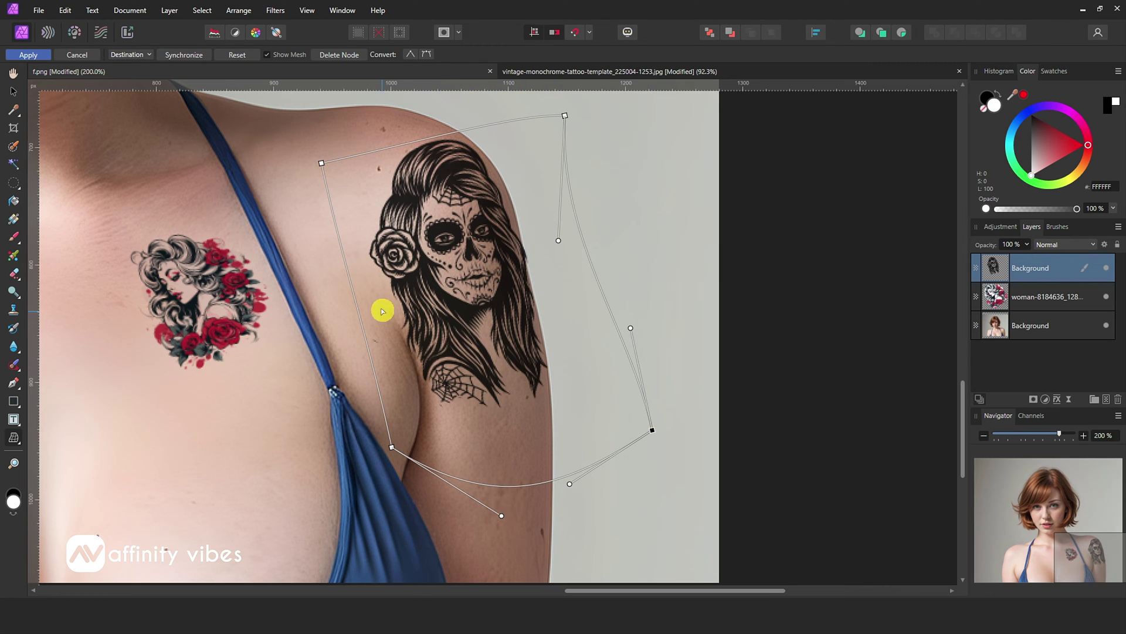
pyautogui.moveTo(321, 164); pyautogui.dragTo(319, 171)
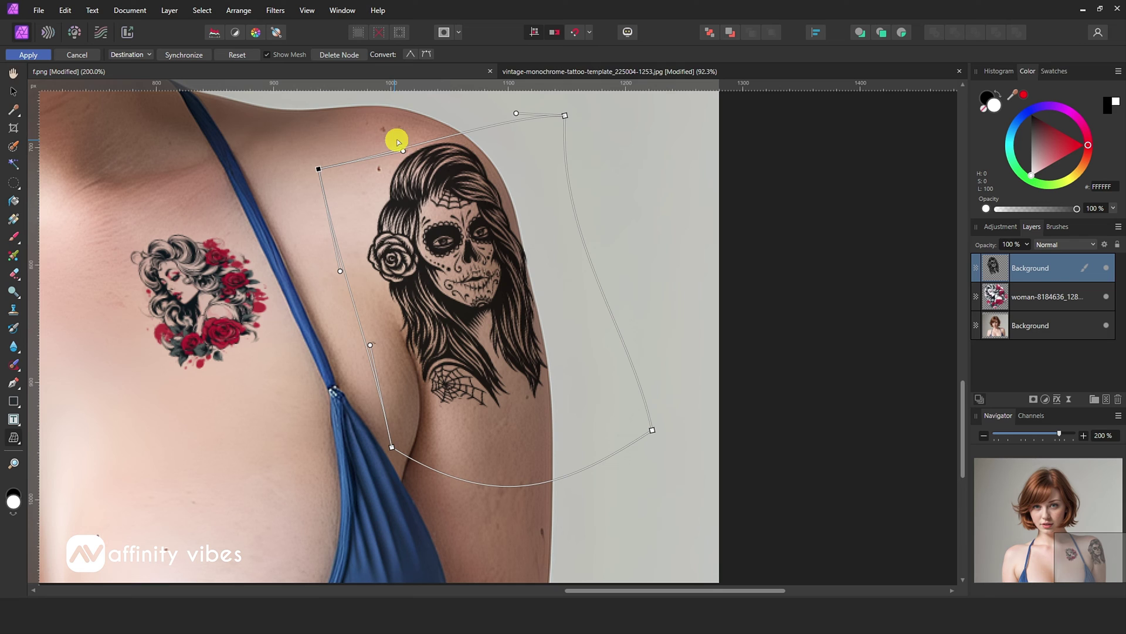
pyautogui.click(13, 73)
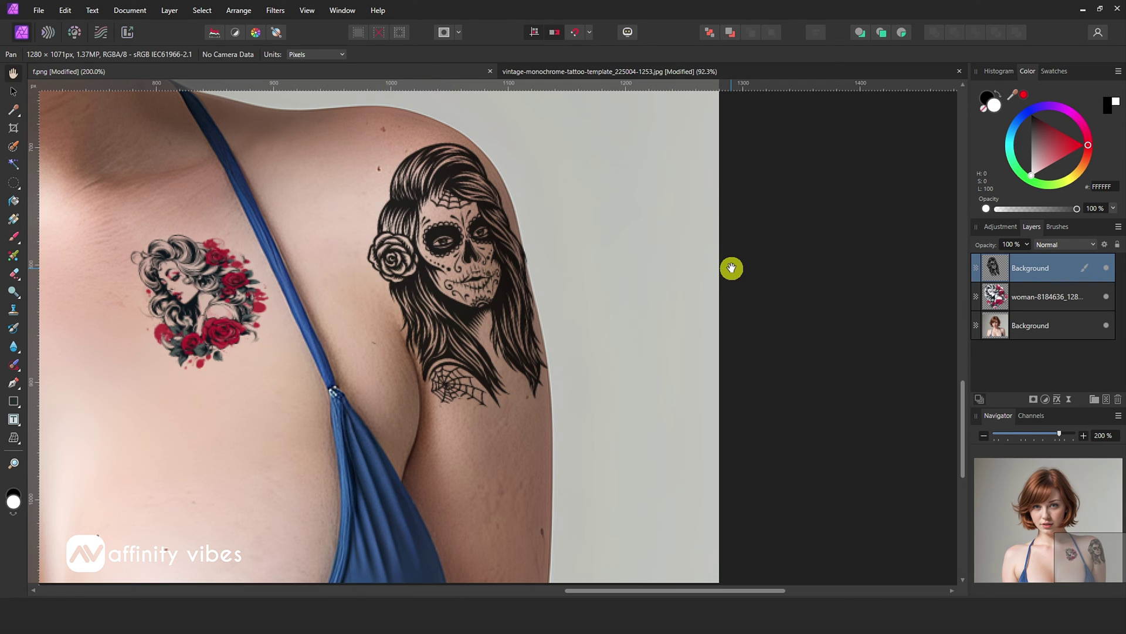
# Step: Erase the bit of the skull-faced woman tattoo spilling past the arm's outer edge, using an 11 px Erase Brush
pyautogui.scroll(2, 732, 268)
pyautogui.scroll(-2, 731, 269)
pyautogui.scroll(2, 731, 269)
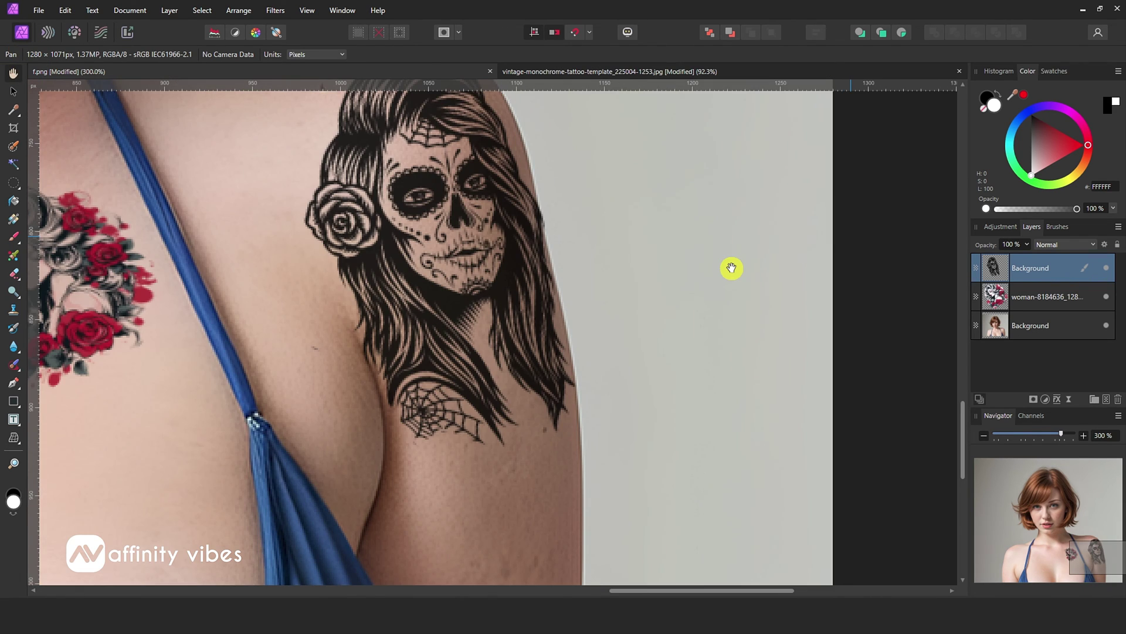
pyautogui.scroll(3, 732, 268)
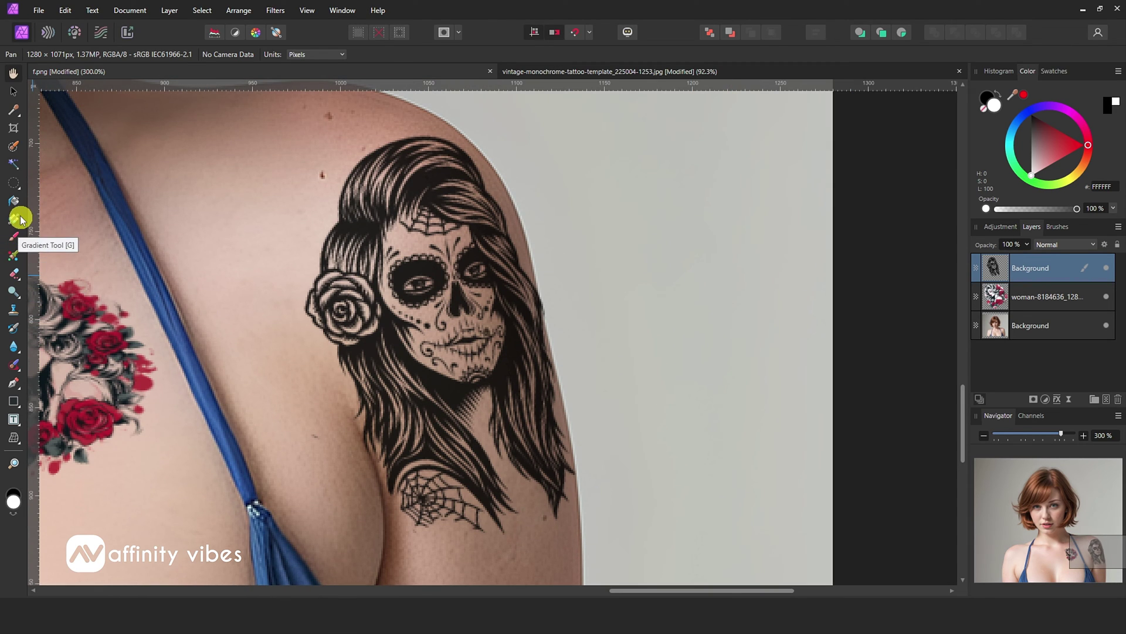
pyautogui.click(15, 274)
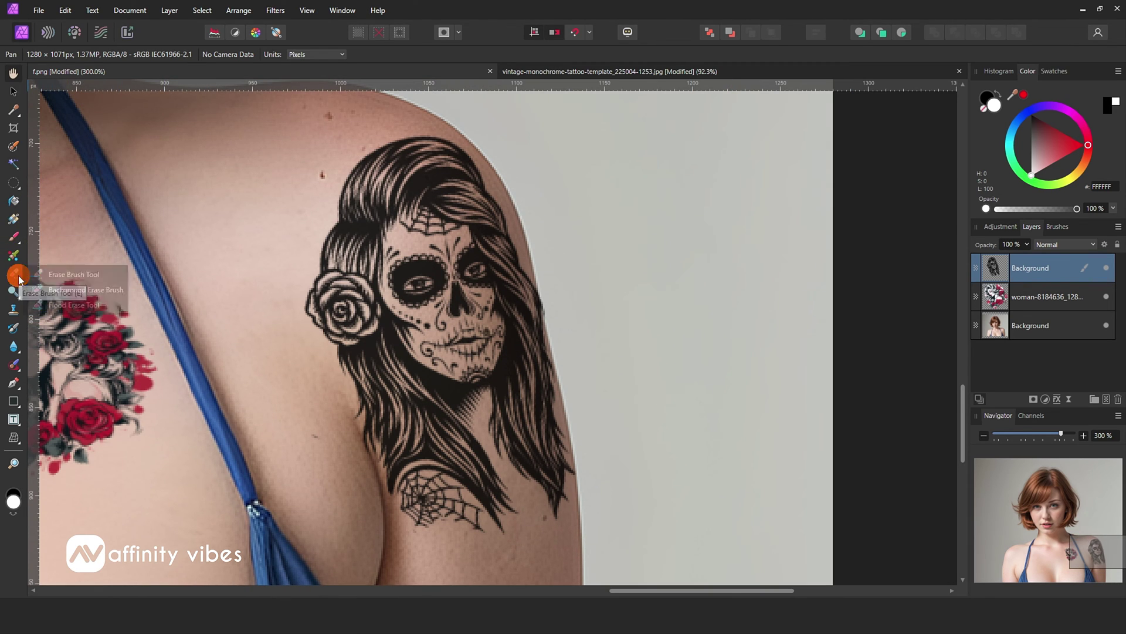
pyautogui.click(94, 274)
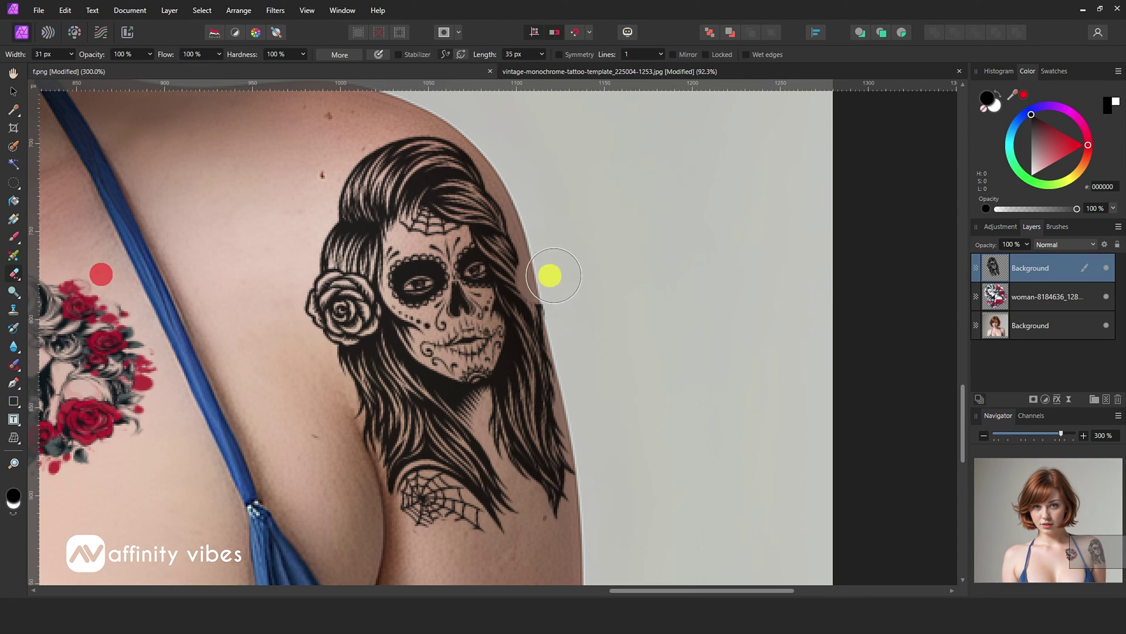
pyautogui.press('[')
pyautogui.press('[')
pyautogui.press('[')
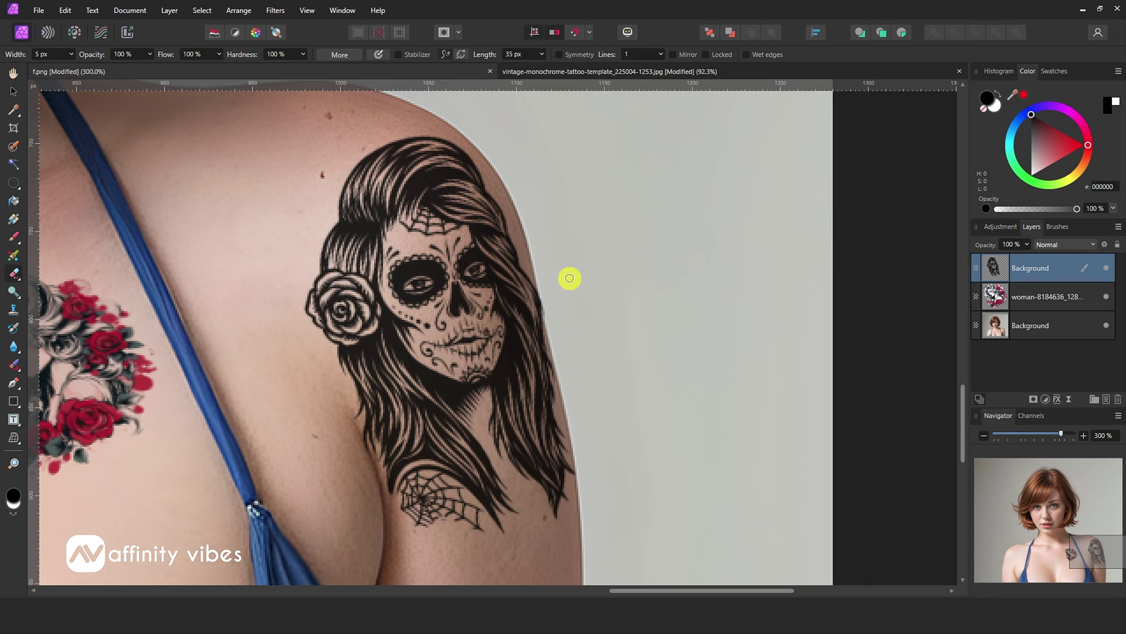
pyautogui.press(']')
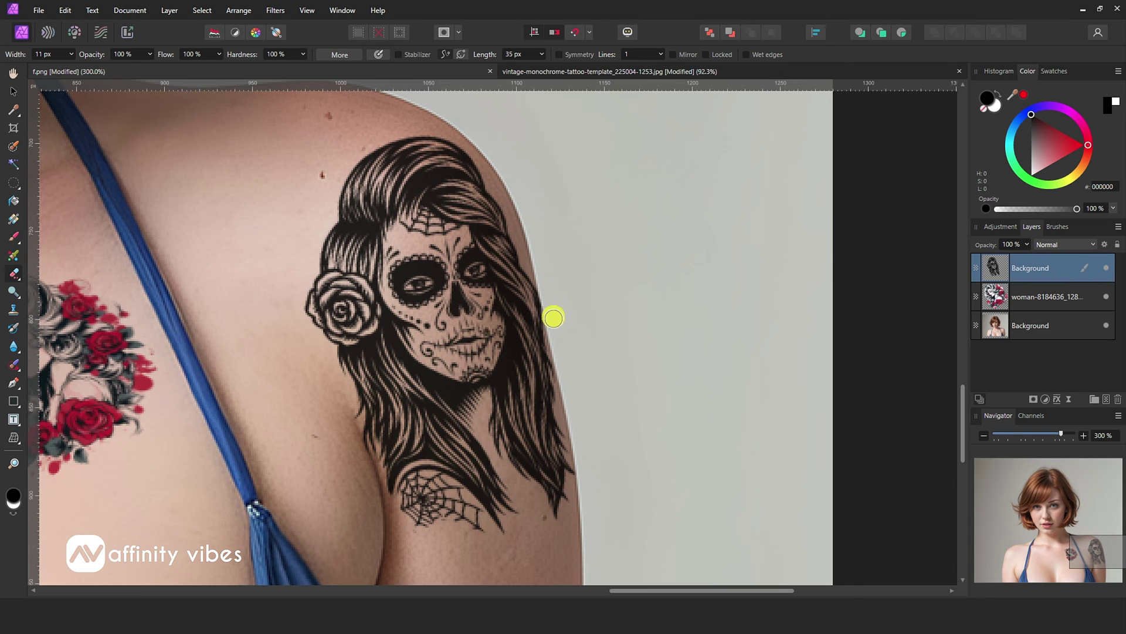
pyautogui.moveTo(552, 302); pyautogui.dragTo(550, 320)
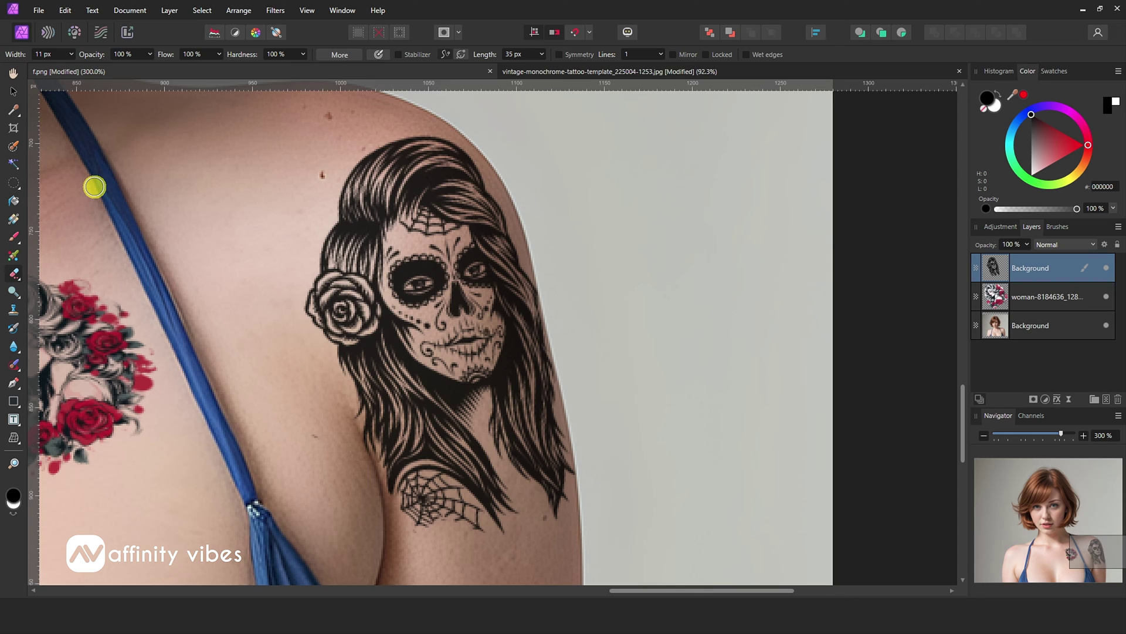
# Step: Set the arm tattoo layer's blend mode to Multiply and its opacity to 70%
pyautogui.click(1095, 245)
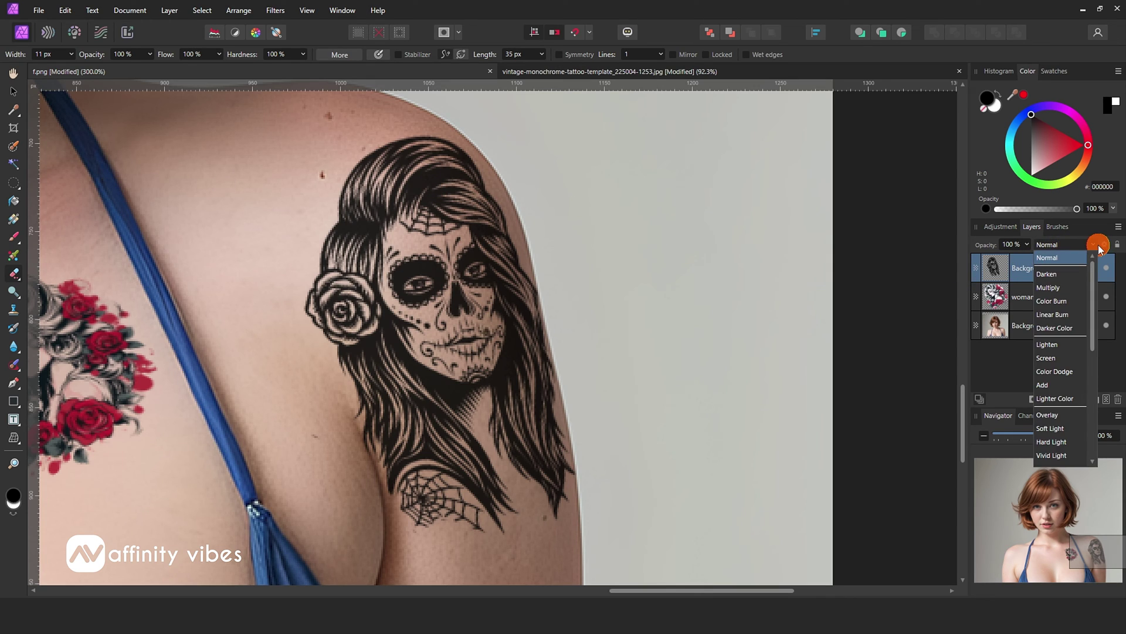
pyautogui.click(1064, 287)
pyautogui.press('h')
pyautogui.click(1027, 245)
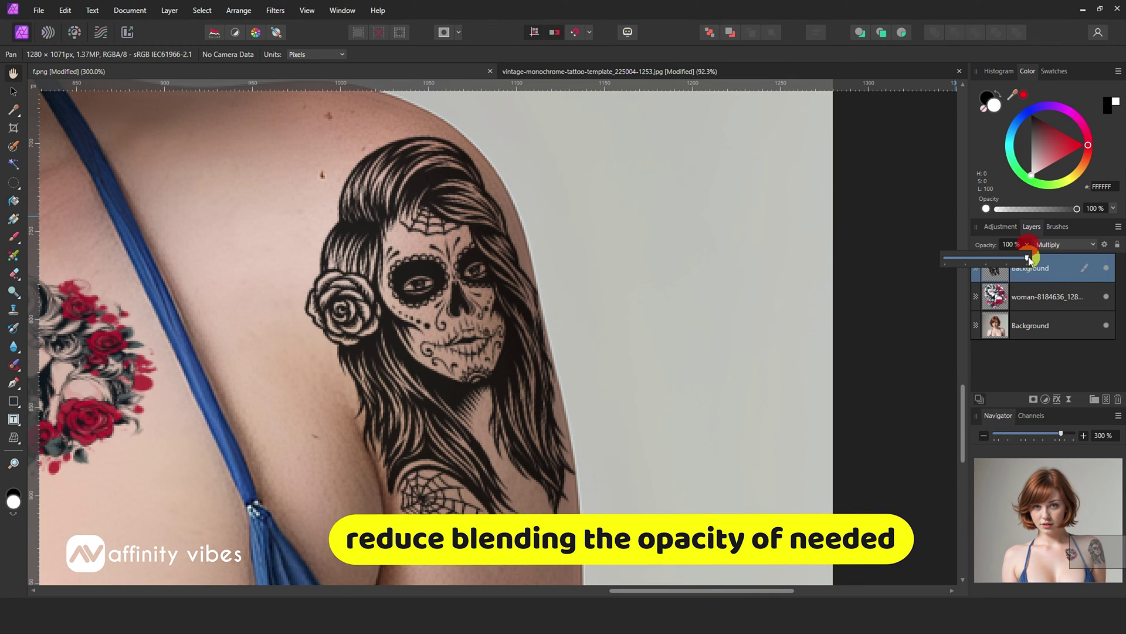
pyautogui.moveTo(1025, 260); pyautogui.dragTo(1003, 260)
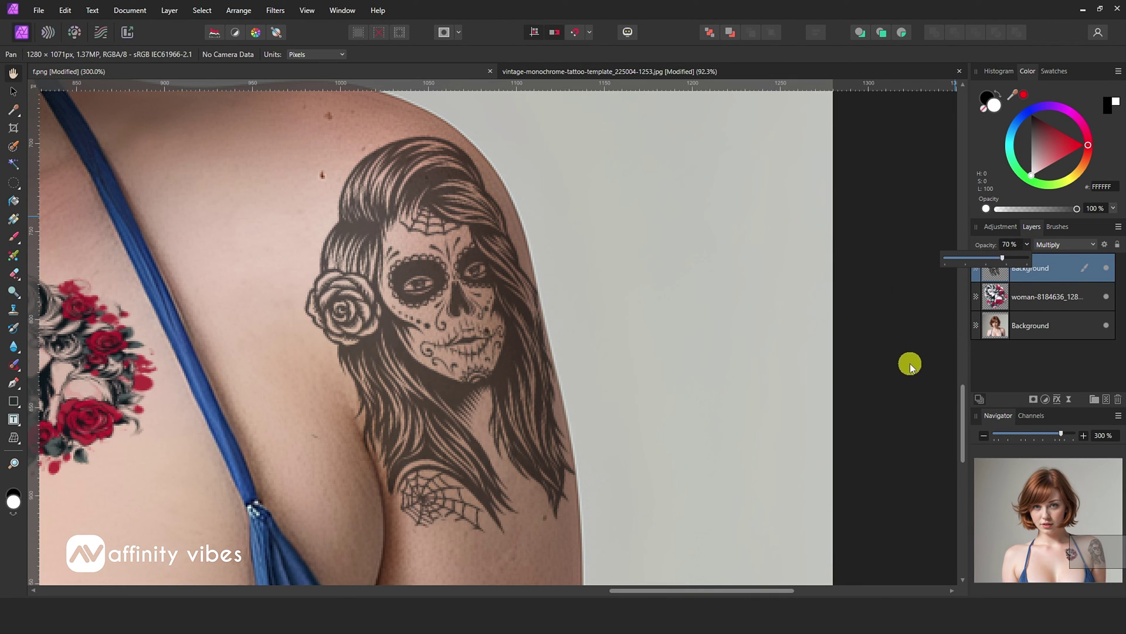
# Step: Group both tattoo layers with the portrait layer, and merge the visible result into a new pixel layer
pyautogui.moveTo(715, 591); pyautogui.dragTo(684, 587)
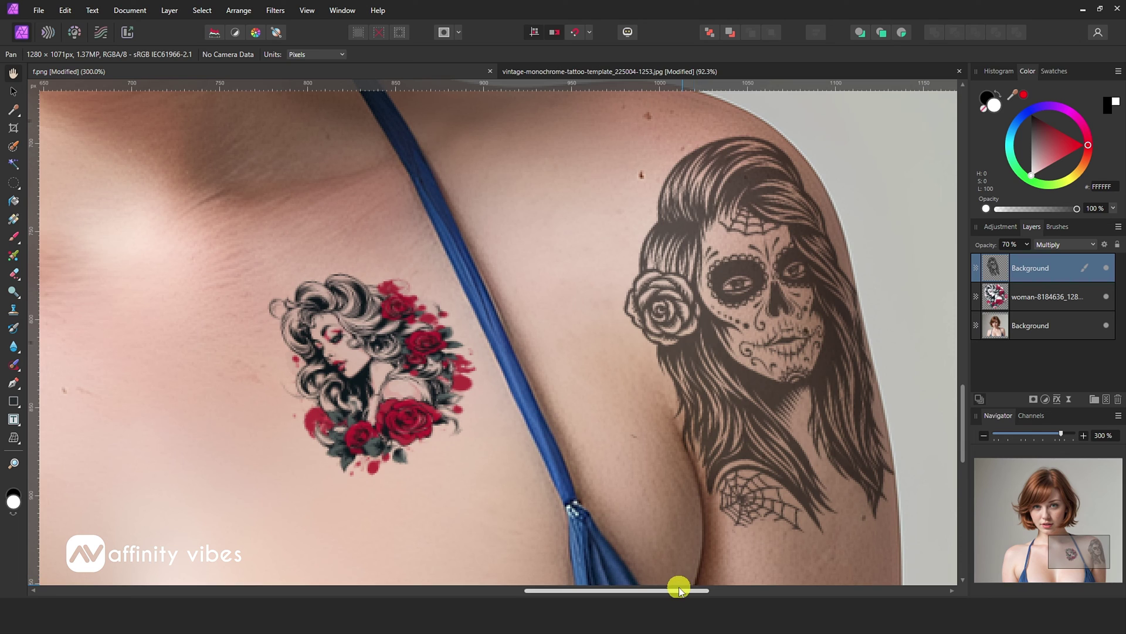
pyautogui.hotkey('ctrl', '0')
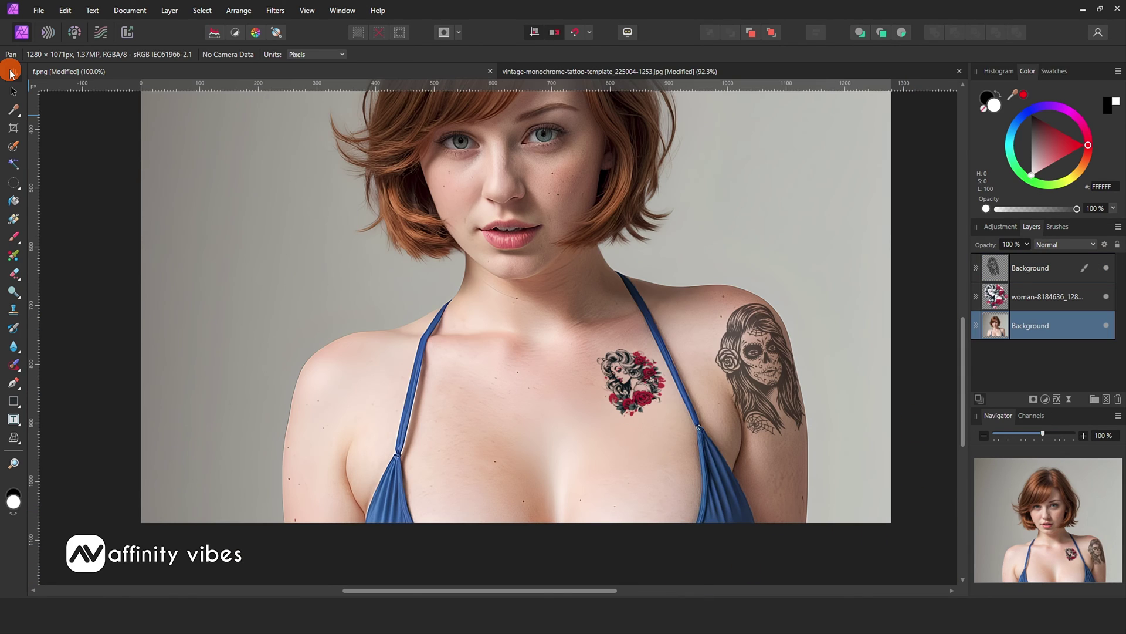
pyautogui.hotkey('ctrl', '0')
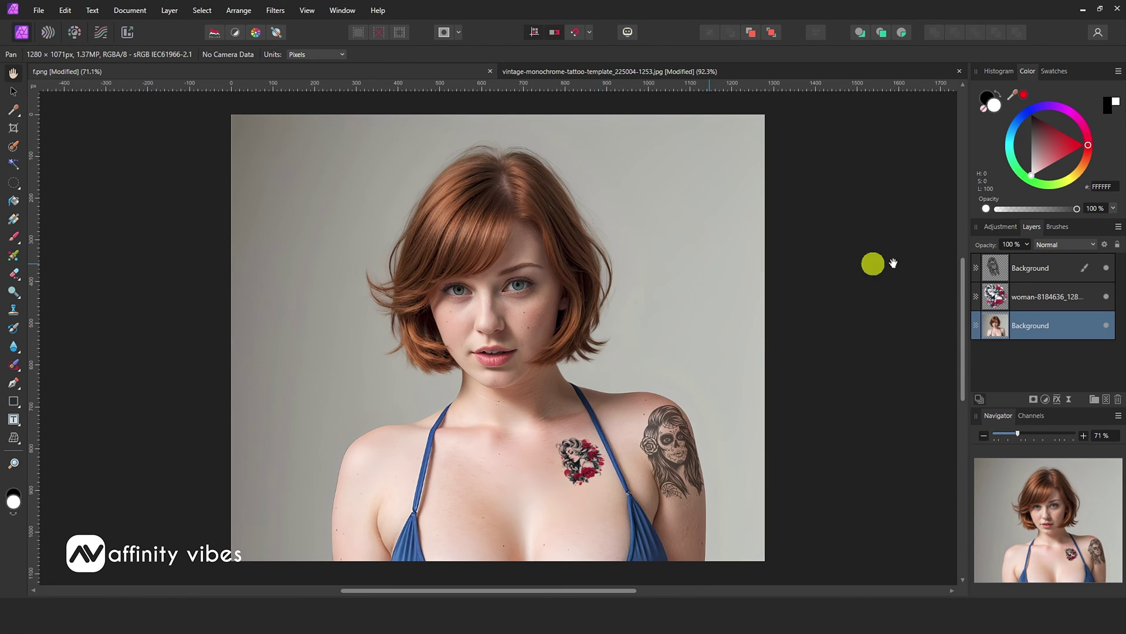
pyautogui.click(1022, 263)
pyautogui.keyDown('shift'); pyautogui.click(1050, 328); pyautogui.keyUp('shift')
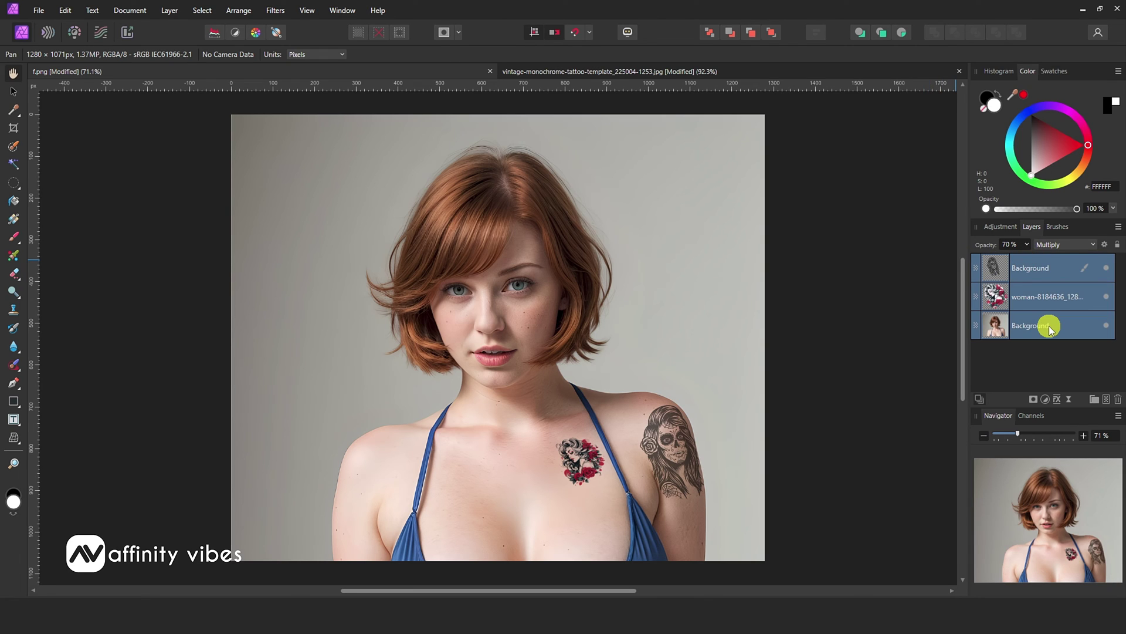
pyautogui.hotkey('ctrl', 'g')
pyautogui.rightClick(1033, 266)
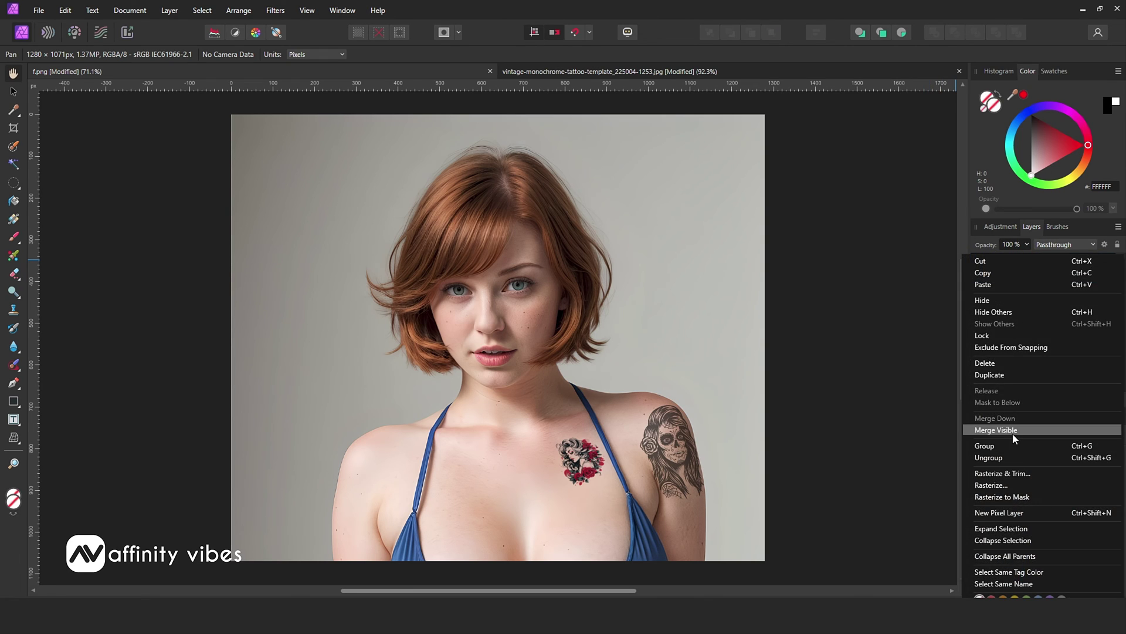
pyautogui.click(1013, 431)
# Step: Apply the Haze Removal filter to the merged pixel layer at its default settings, comparing before and after in a split preview
pyautogui.click(276, 10)
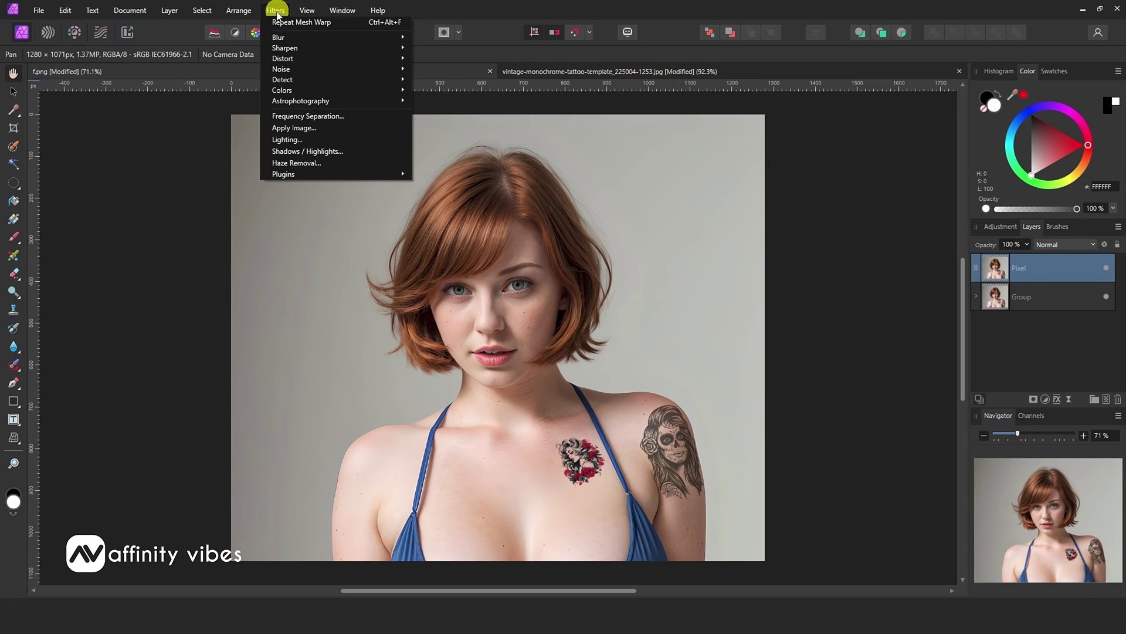
pyautogui.click(327, 166)
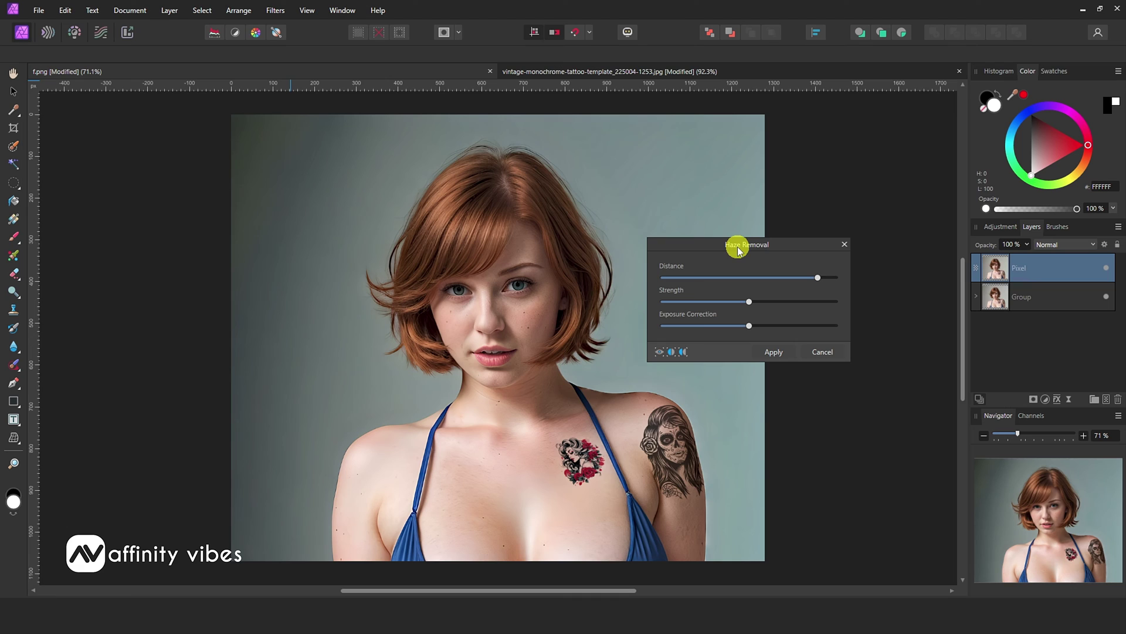
pyautogui.moveTo(739, 249); pyautogui.dragTo(800, 148)
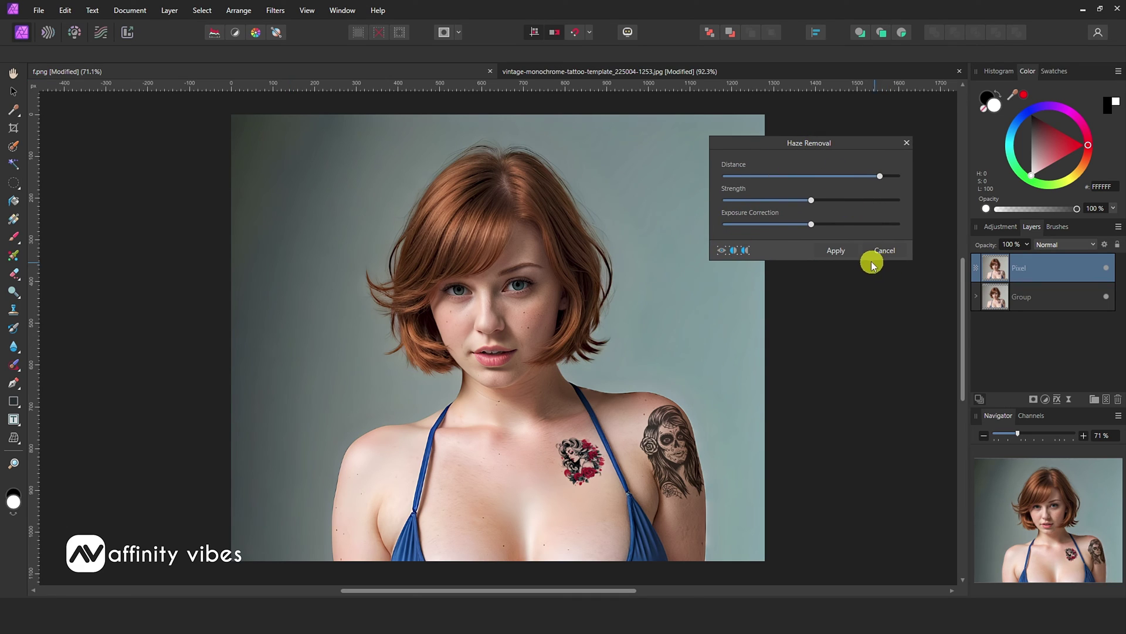
pyautogui.click(734, 250)
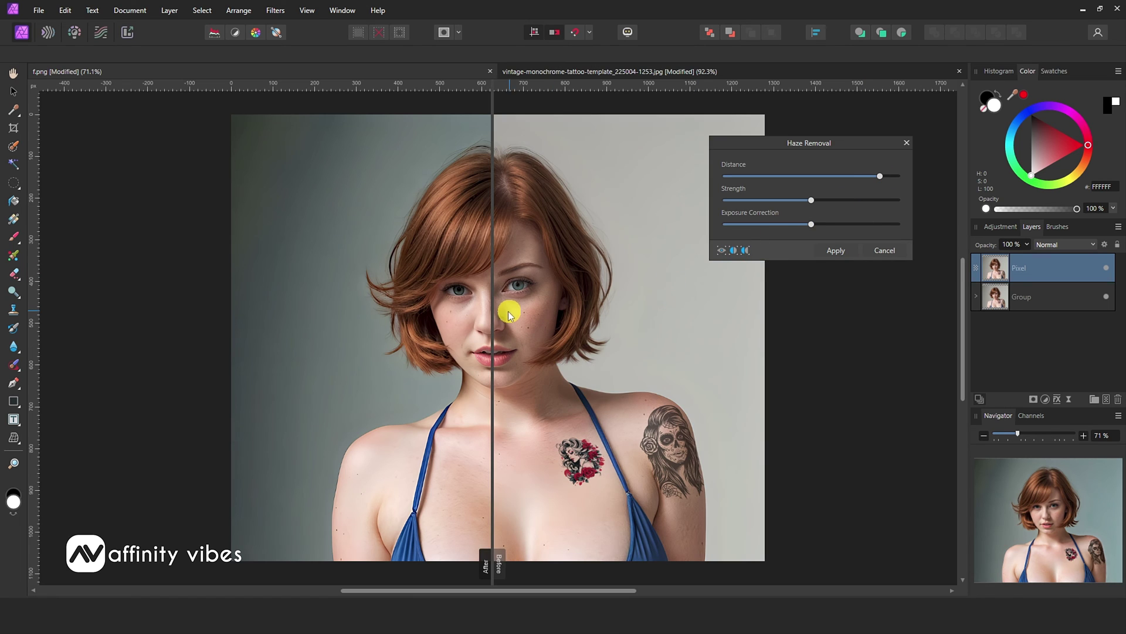
pyautogui.moveTo(508, 313); pyautogui.dragTo(785, 254)
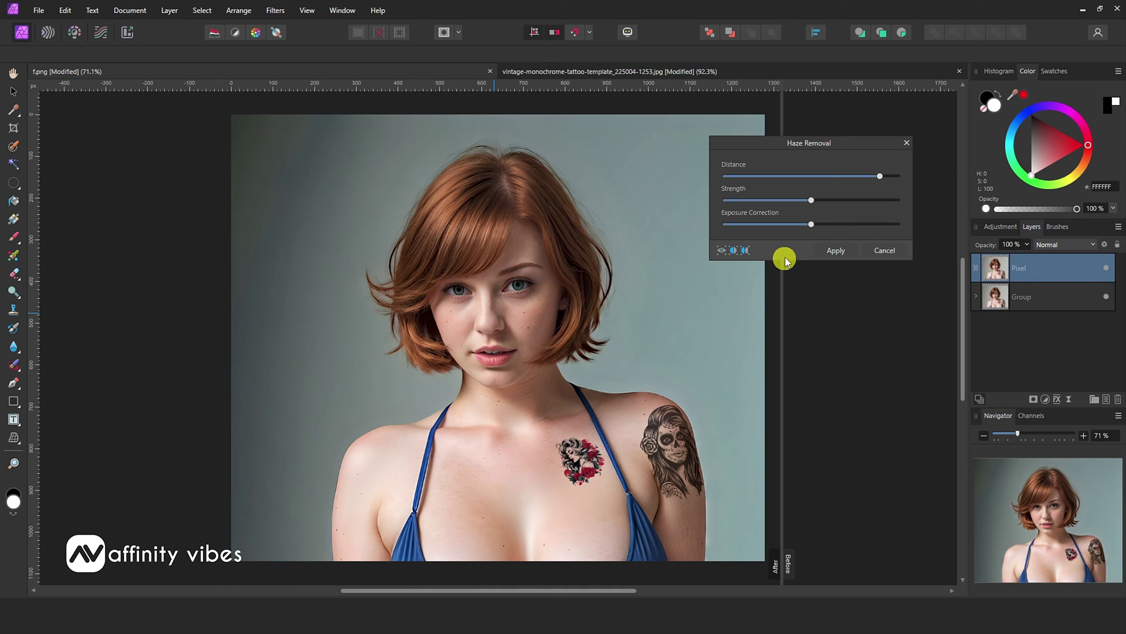
pyautogui.click(840, 250)
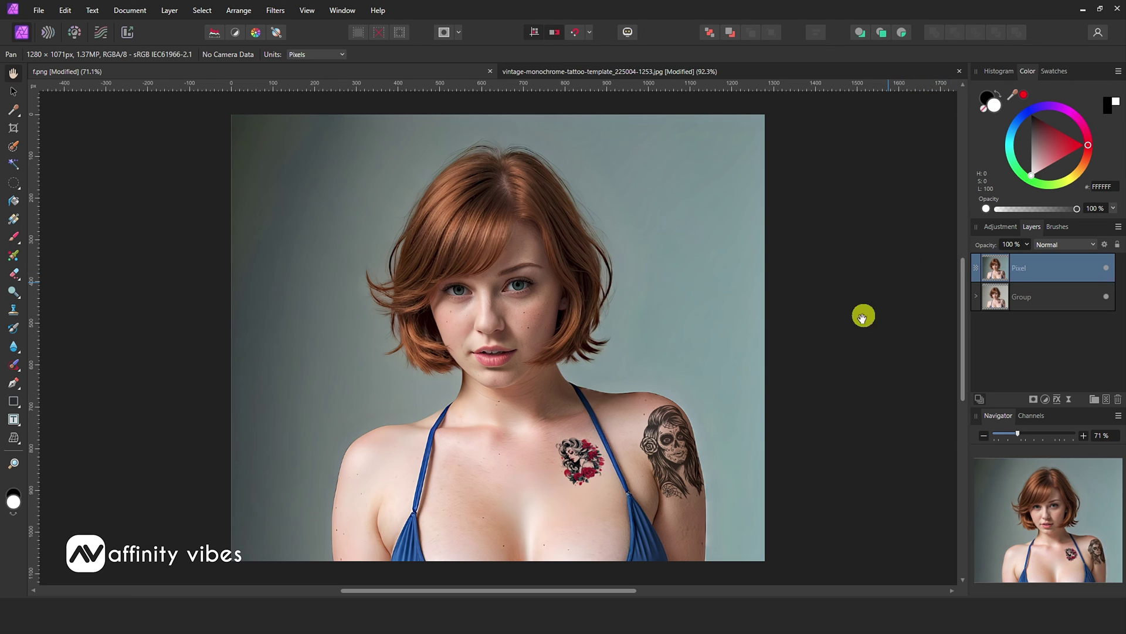